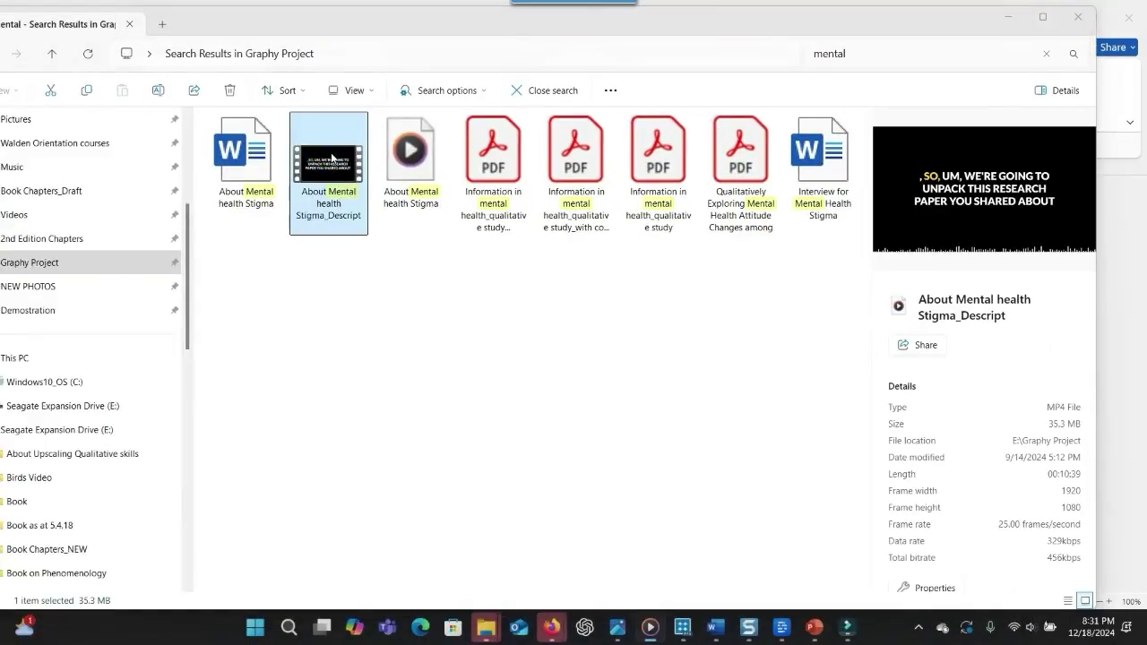
double_click(348, 179)
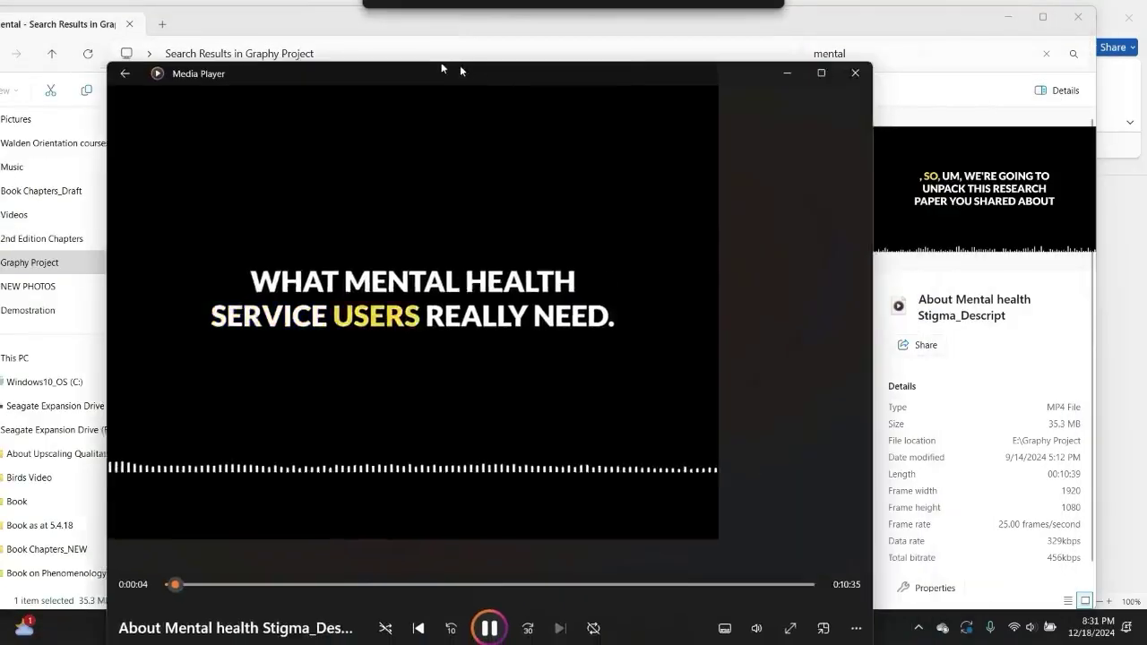
drag(460, 70, 485, 50)
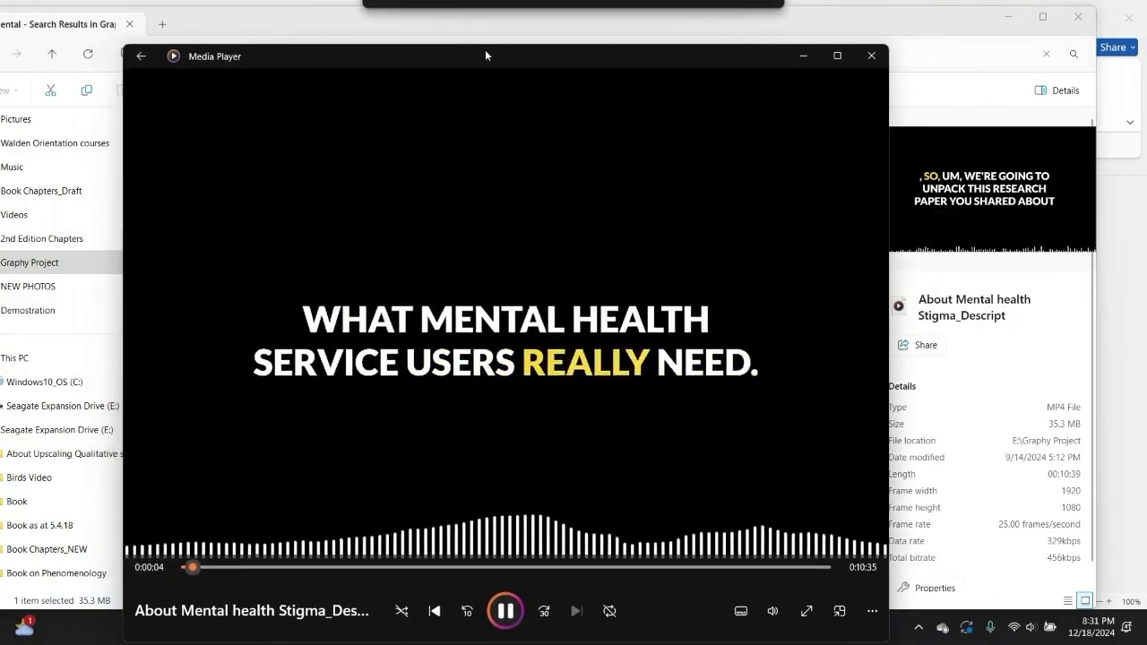
click(871, 56)
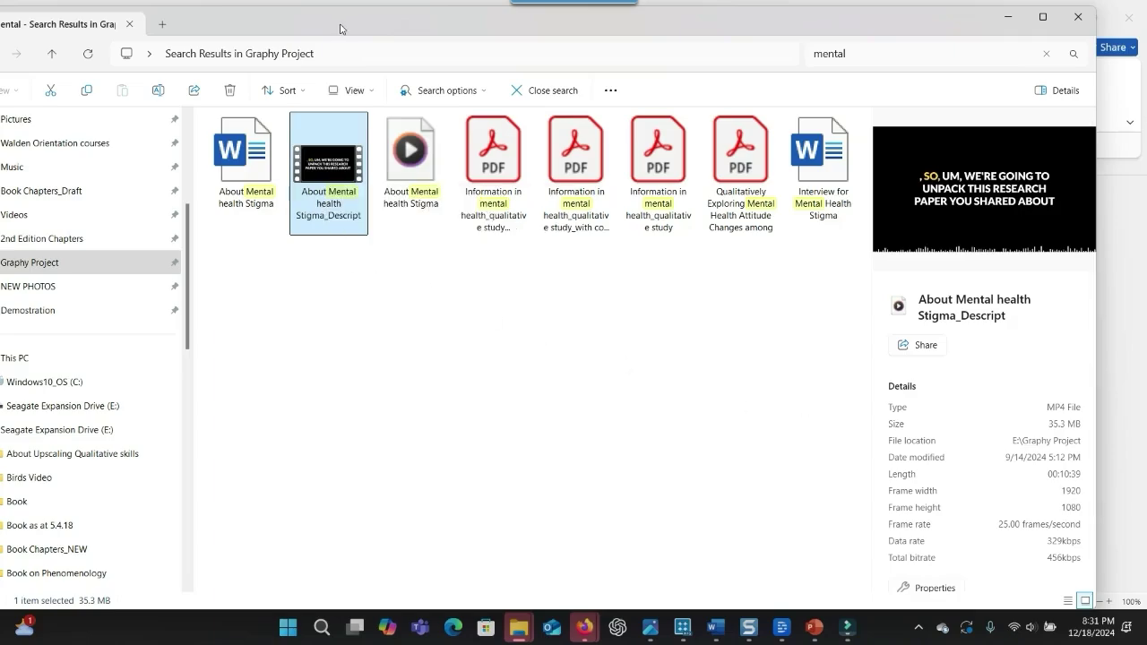
Bring Word forward, create a new blank document, and show the Dictate options
drag(339, 25, 1143, 27)
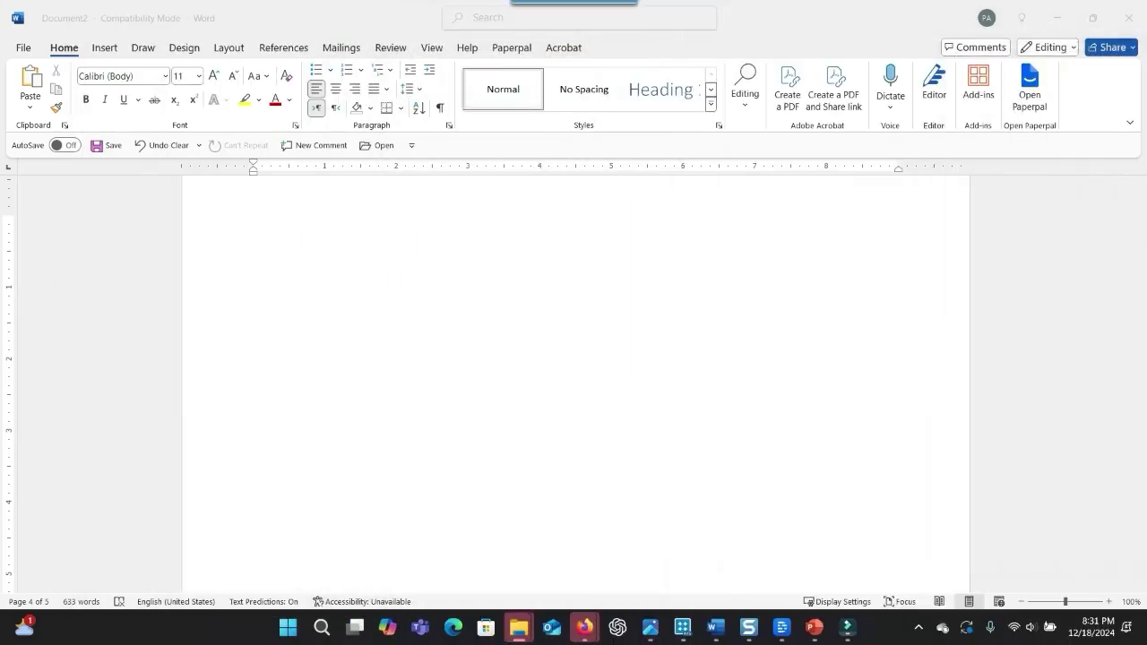
scroll(558, 262, up, 2)
scroll(558, 262, up, 5)
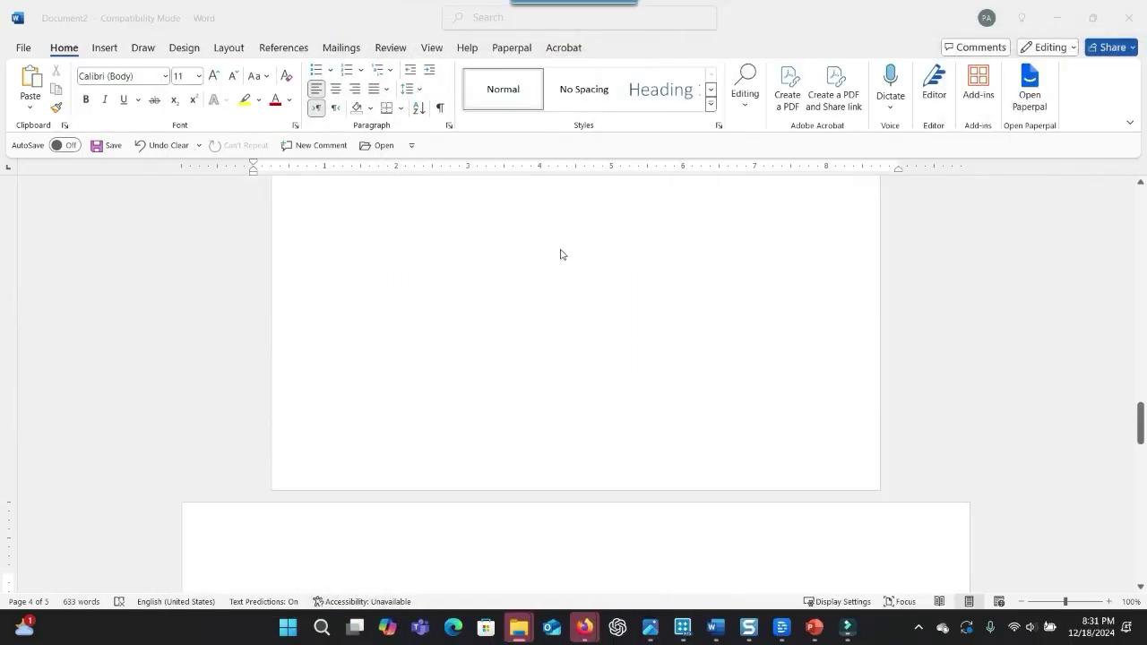
click(569, 264)
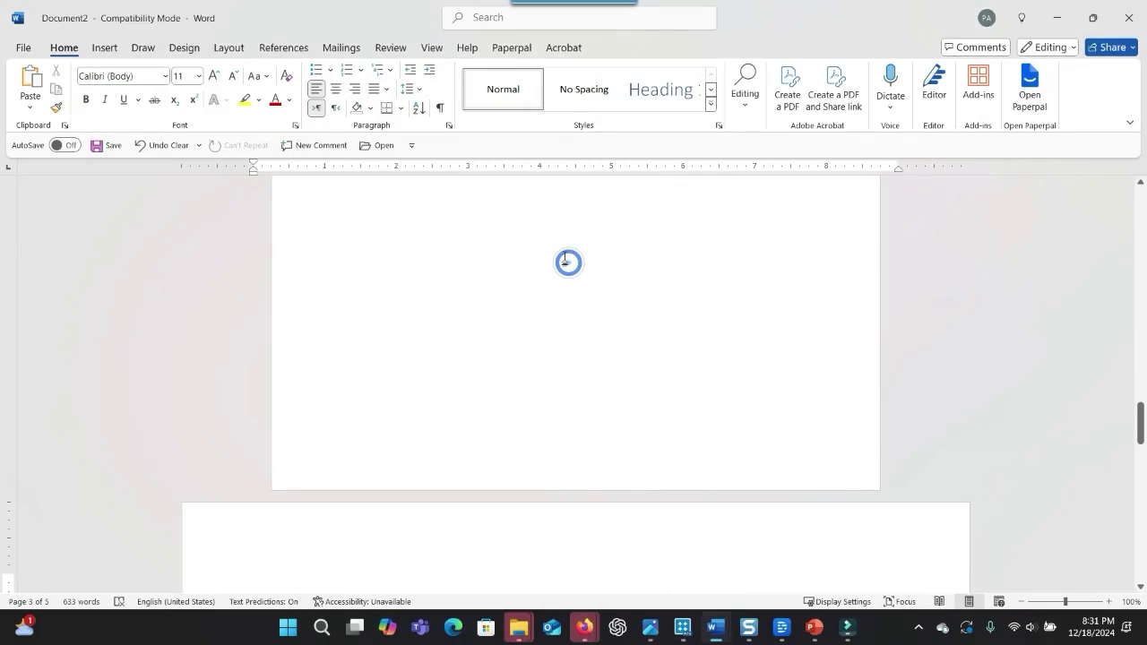
key(ctrl+n)
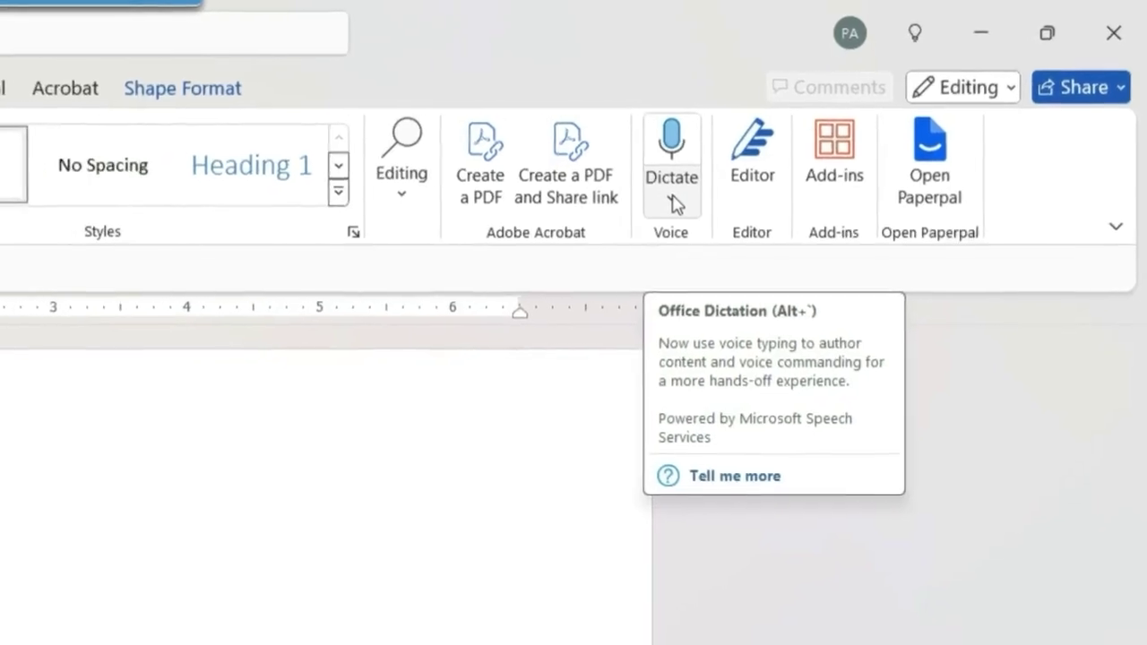
click(892, 109)
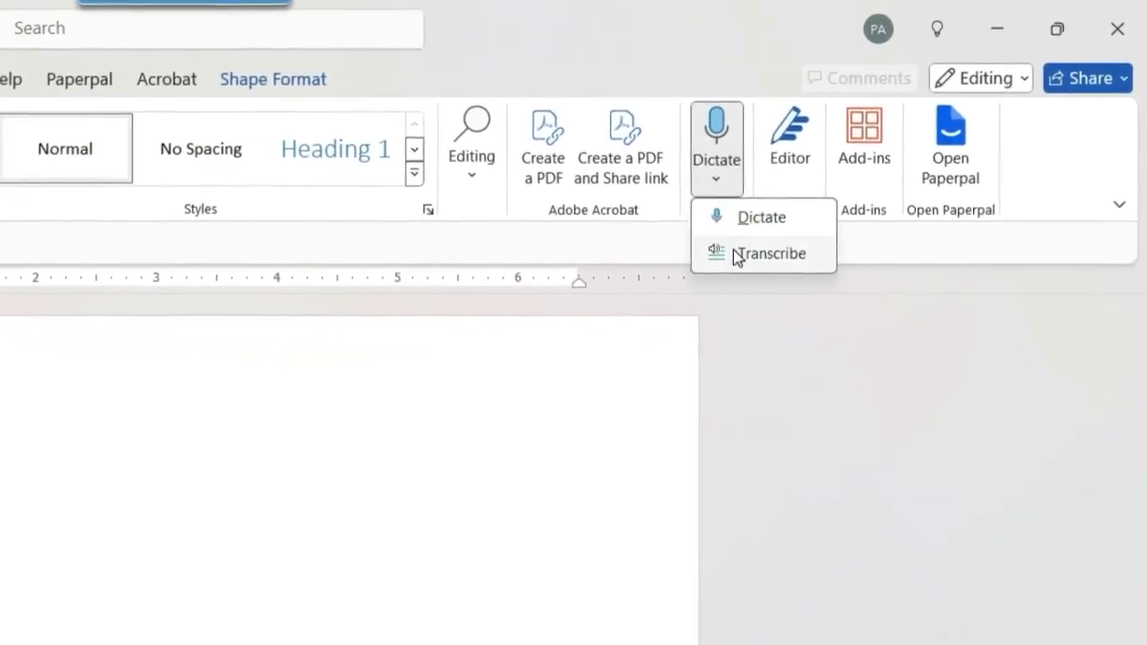
Upload About Mental health Stigma_Descript.mp4 to the Transcribe pane for transcription
click(747, 250)
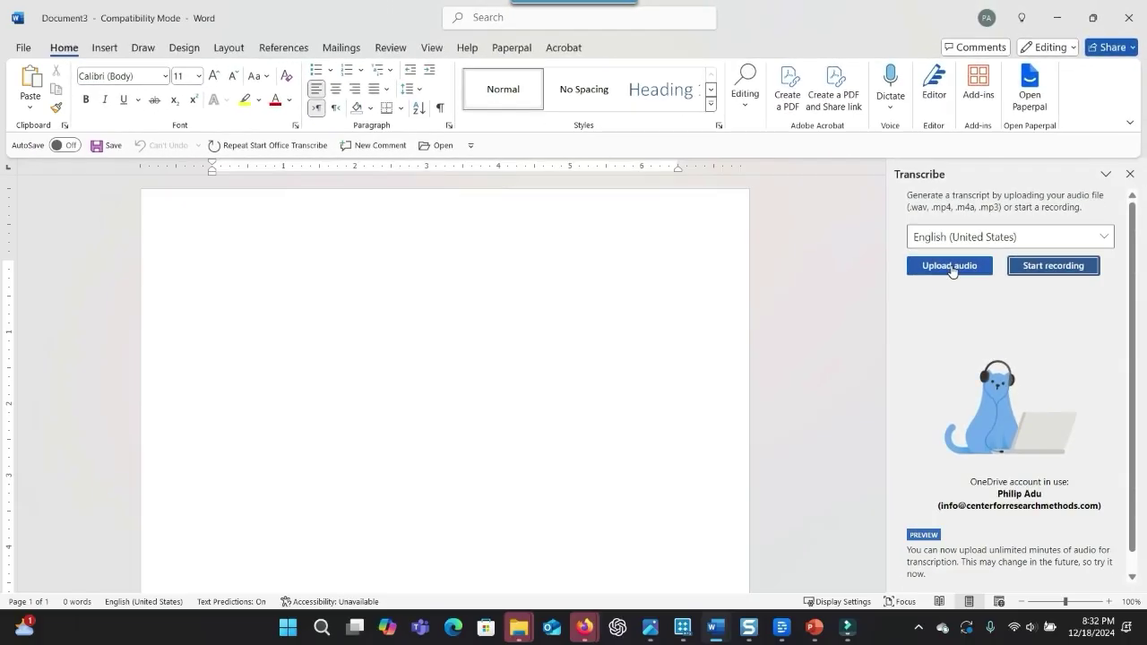
click(952, 269)
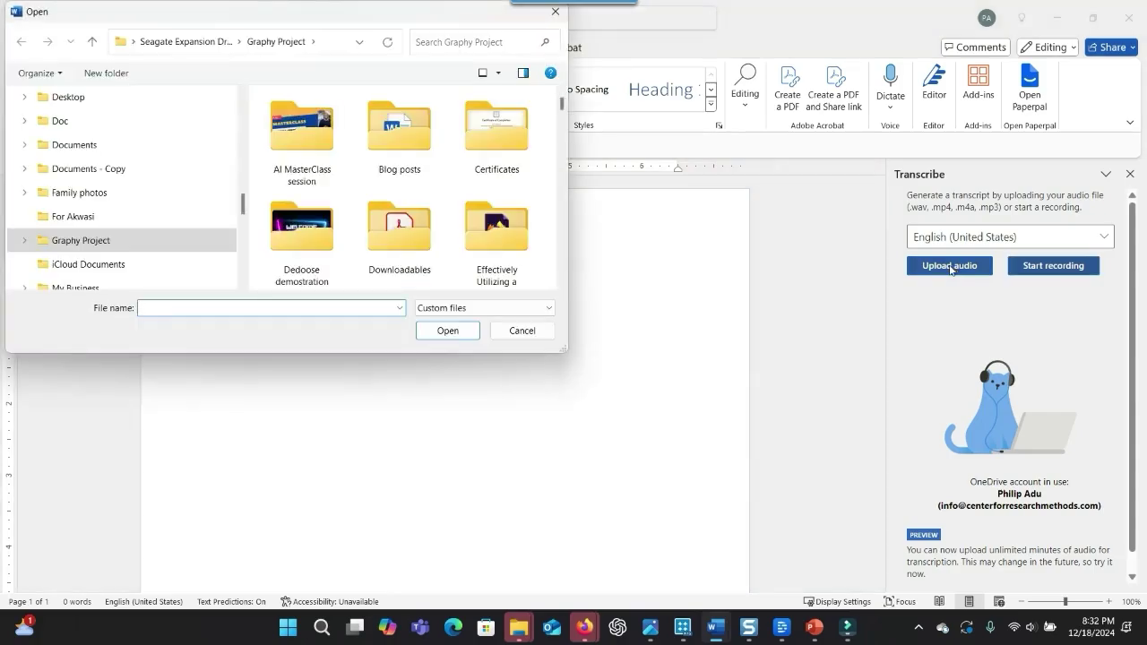
click(469, 42)
text(men)
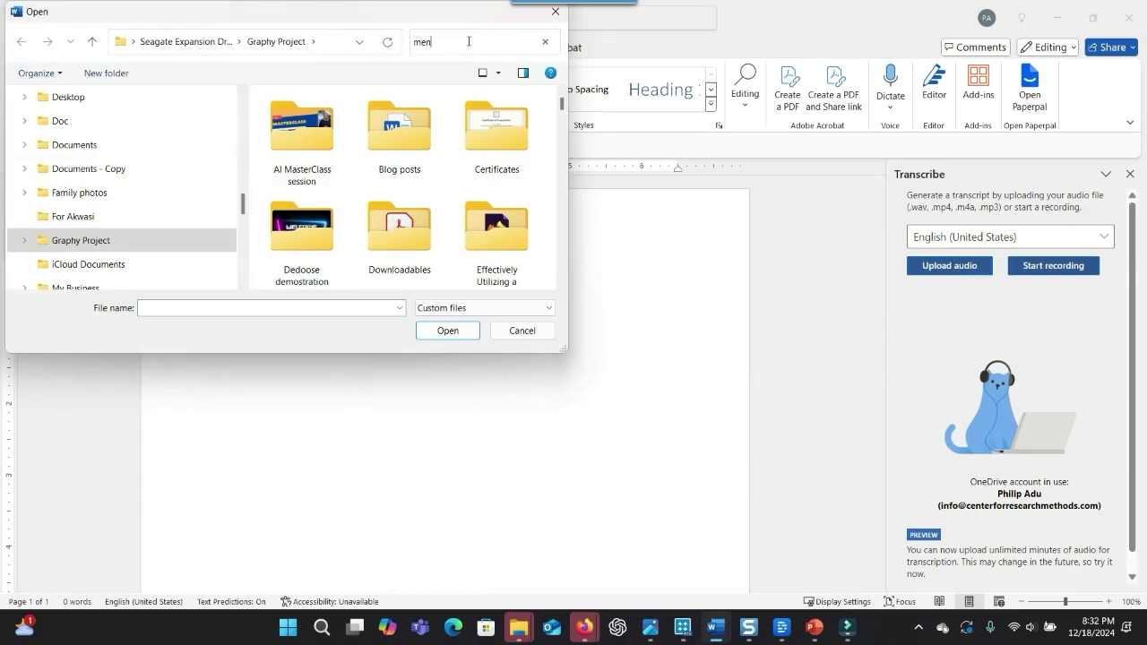
text(tor)
double_click(305, 157)
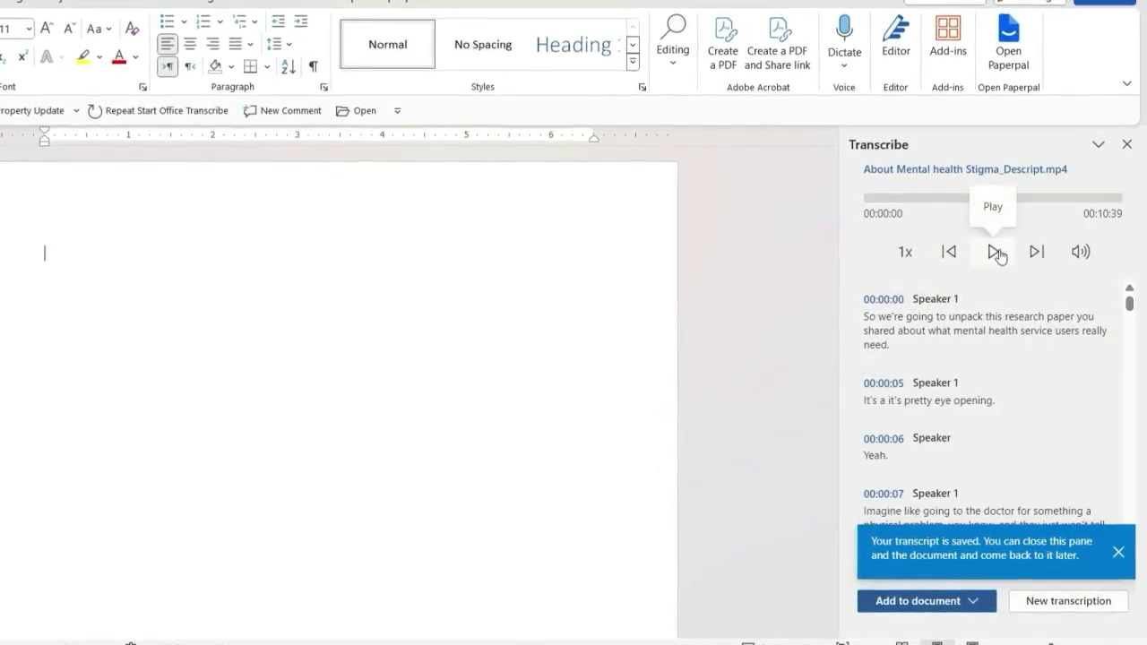
Play, pause and resume the interview audio in the Transcribe pane
click(993, 254)
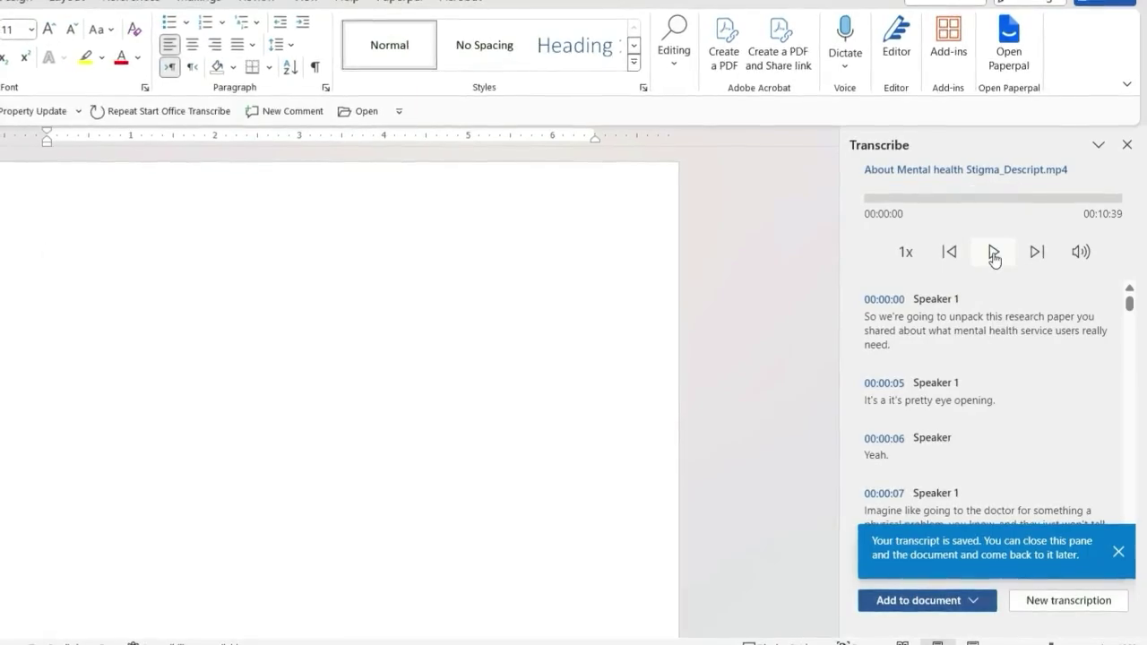
click(994, 256)
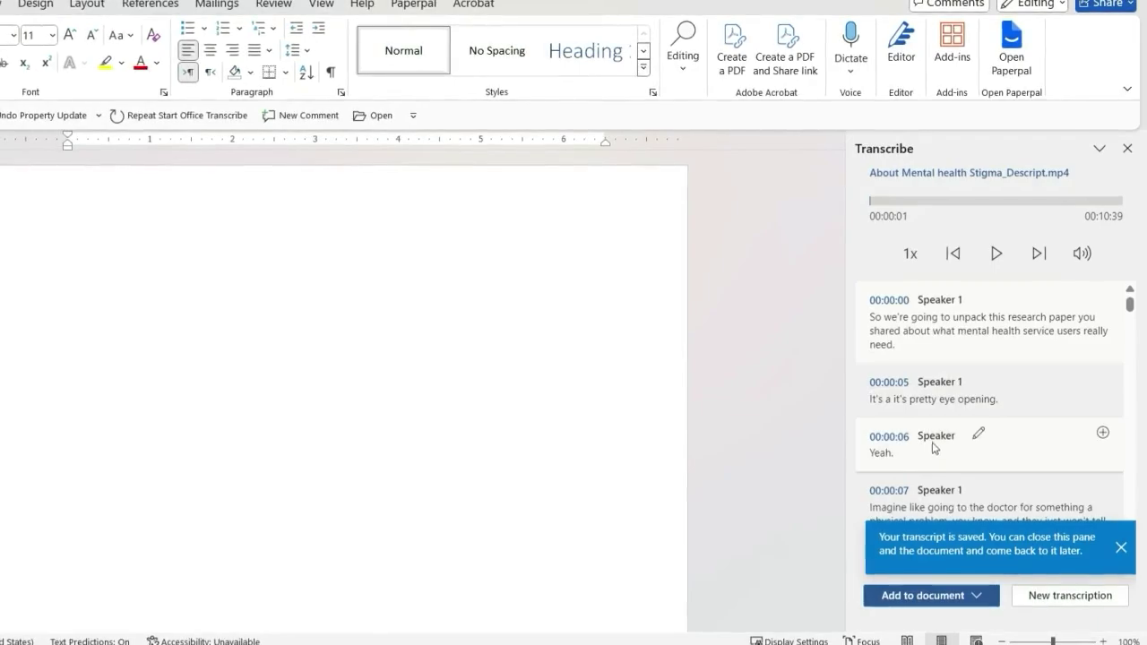
click(997, 256)
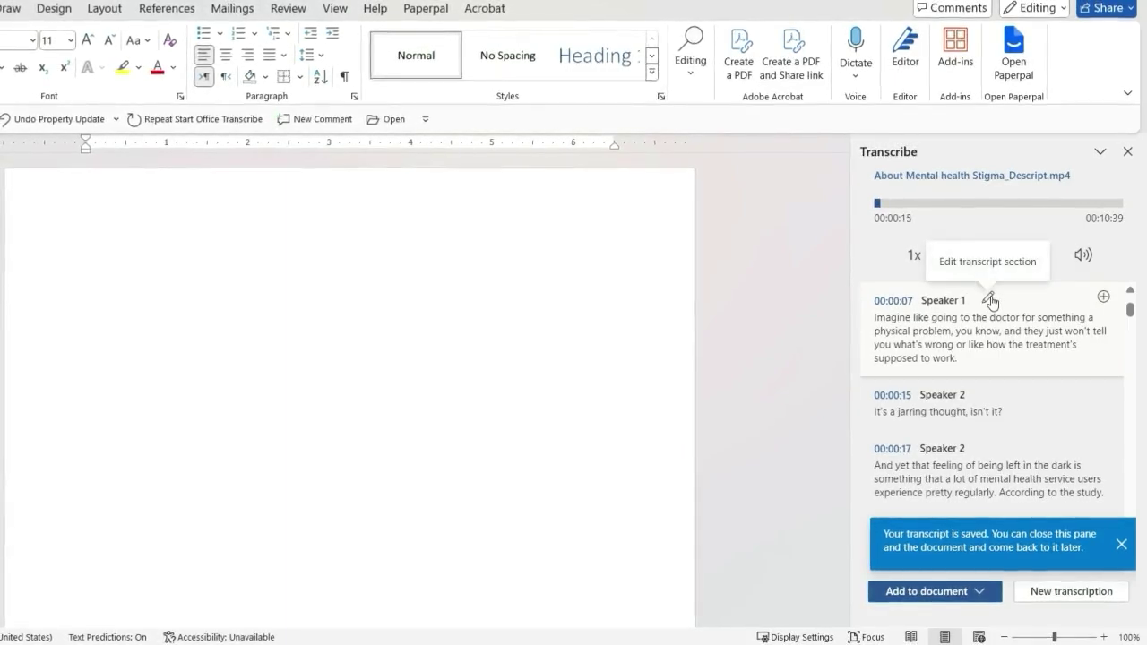
Pause playback and open the 00:00:07 Speaker 1 entry for editing
click(989, 299)
click(998, 255)
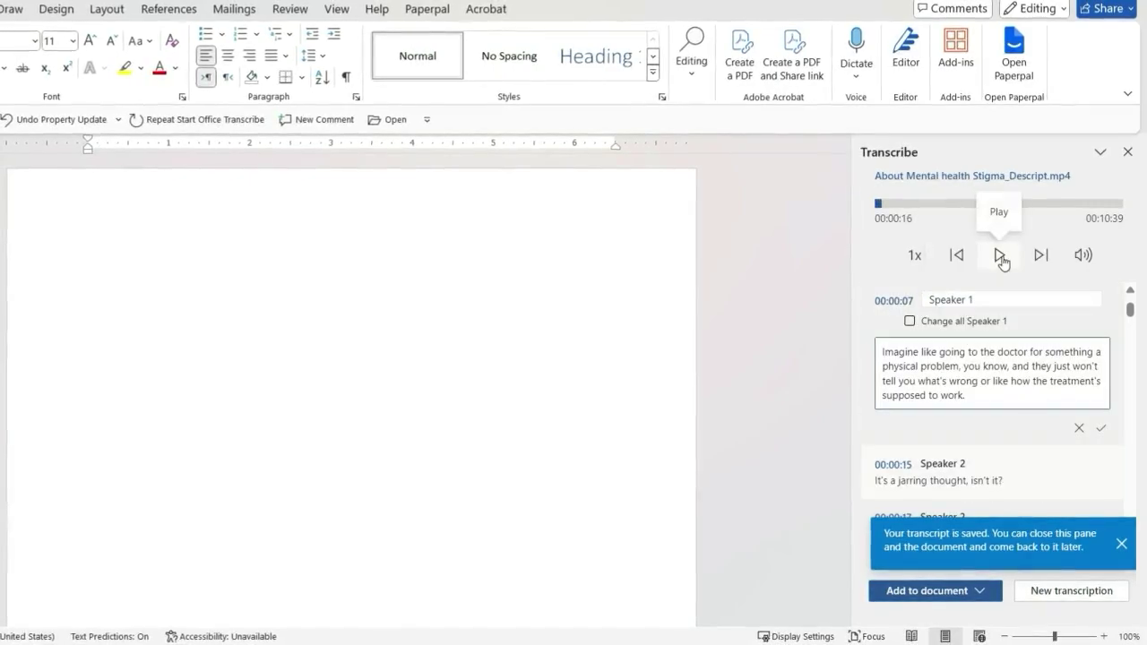
click(956, 322)
drag(973, 301, 930, 300)
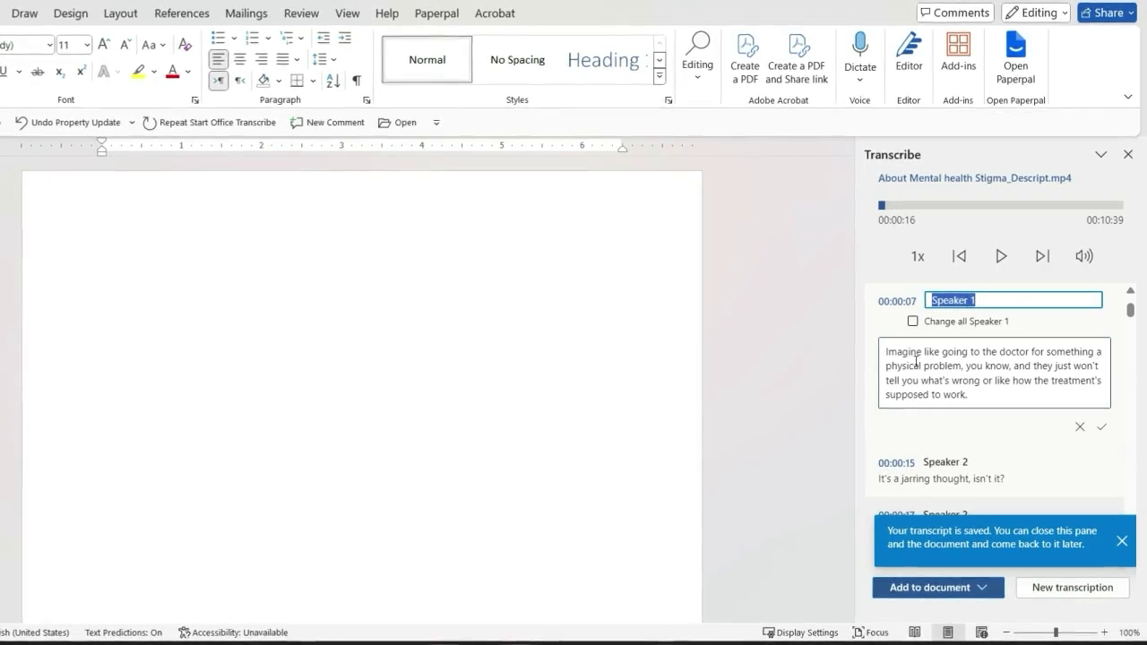
drag(913, 366, 935, 380)
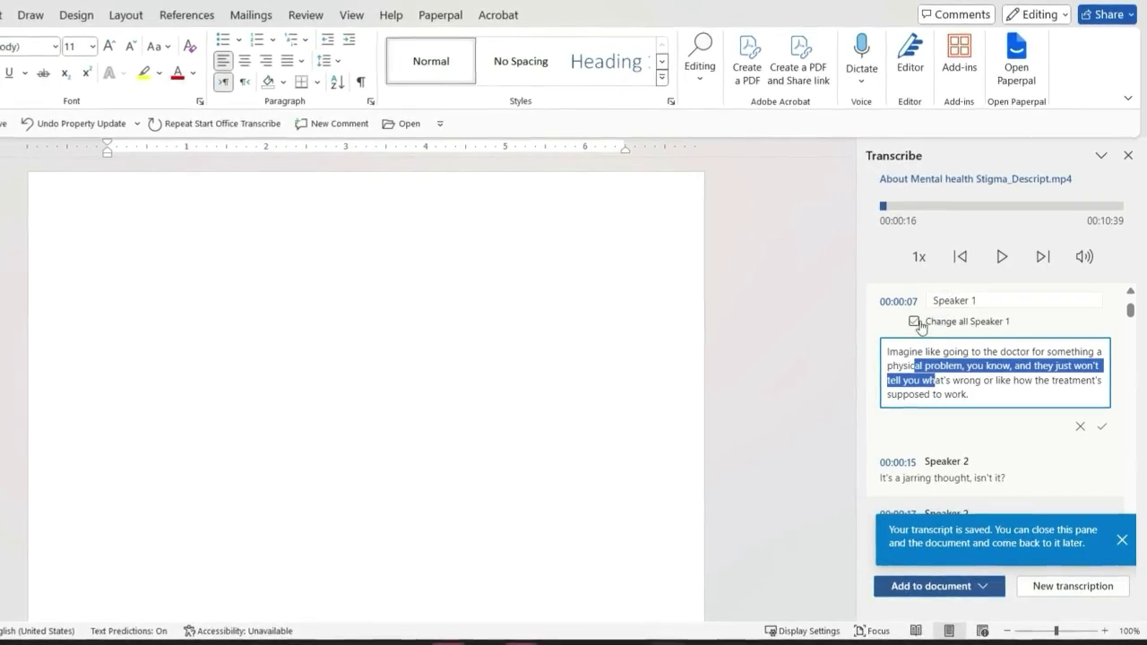
Rename Speaker 1 to 'Interviewer', applying it to all Speaker 1 entries
click(975, 301)
key(ctrl+a)
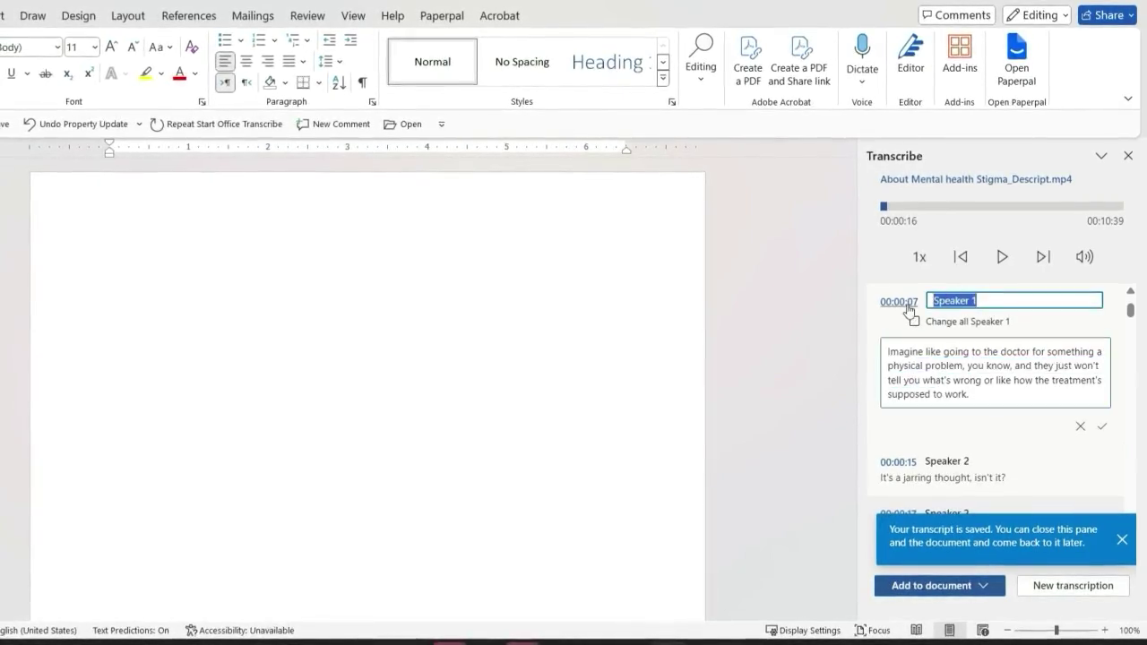
key(BackSpace)
text(In)
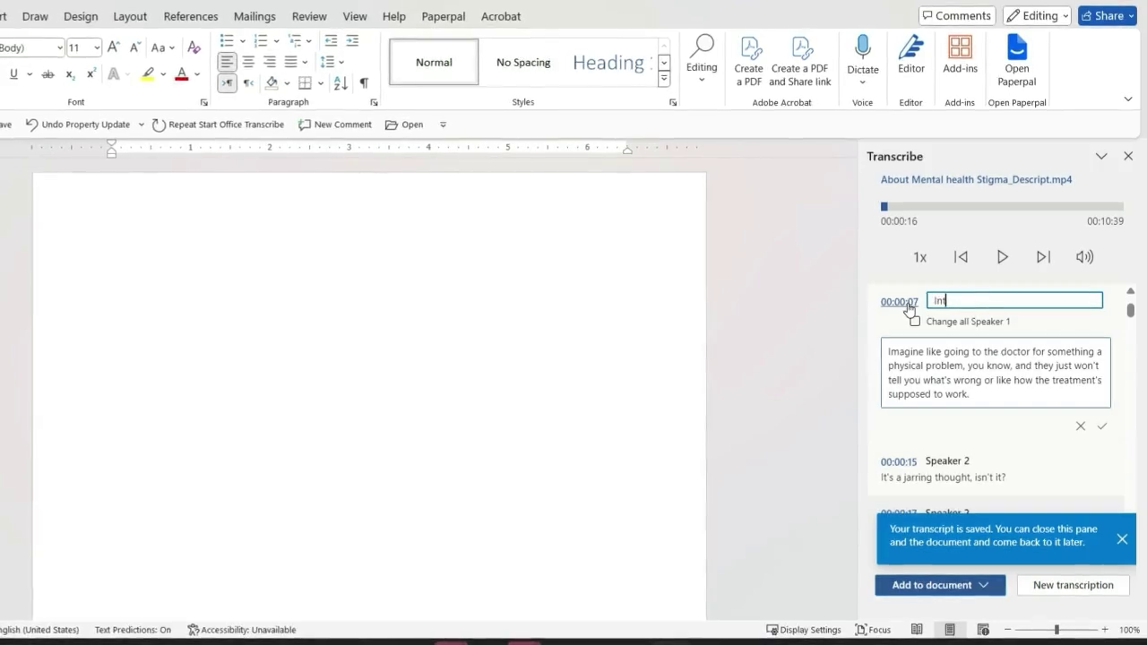
text(terv)
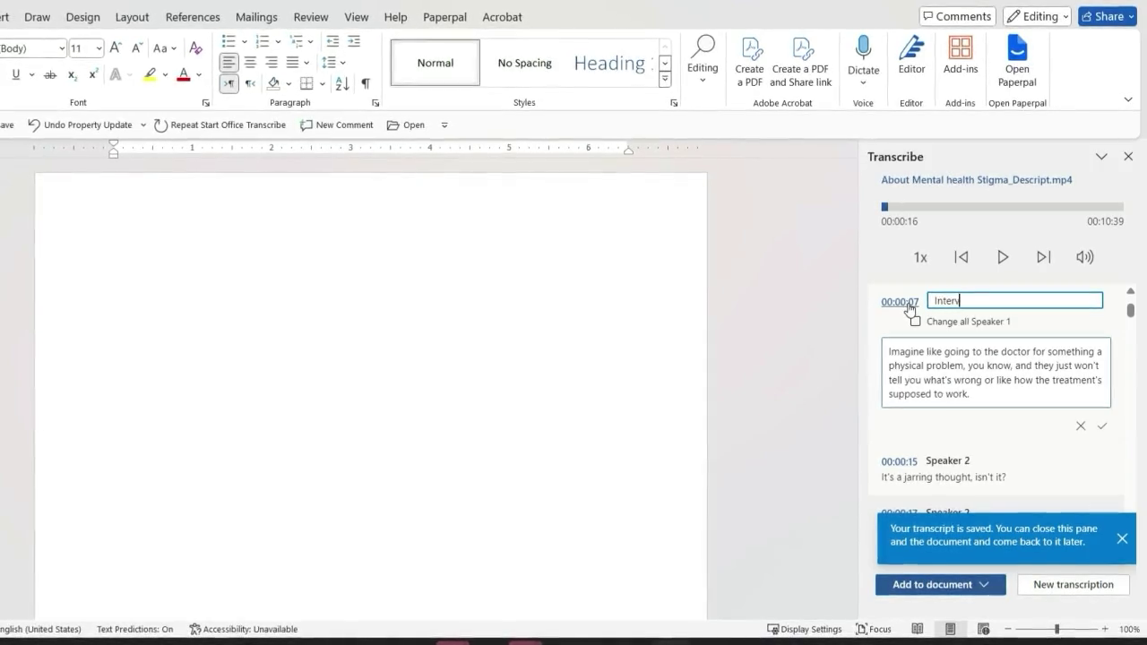
text(i)
key(BackSpace)
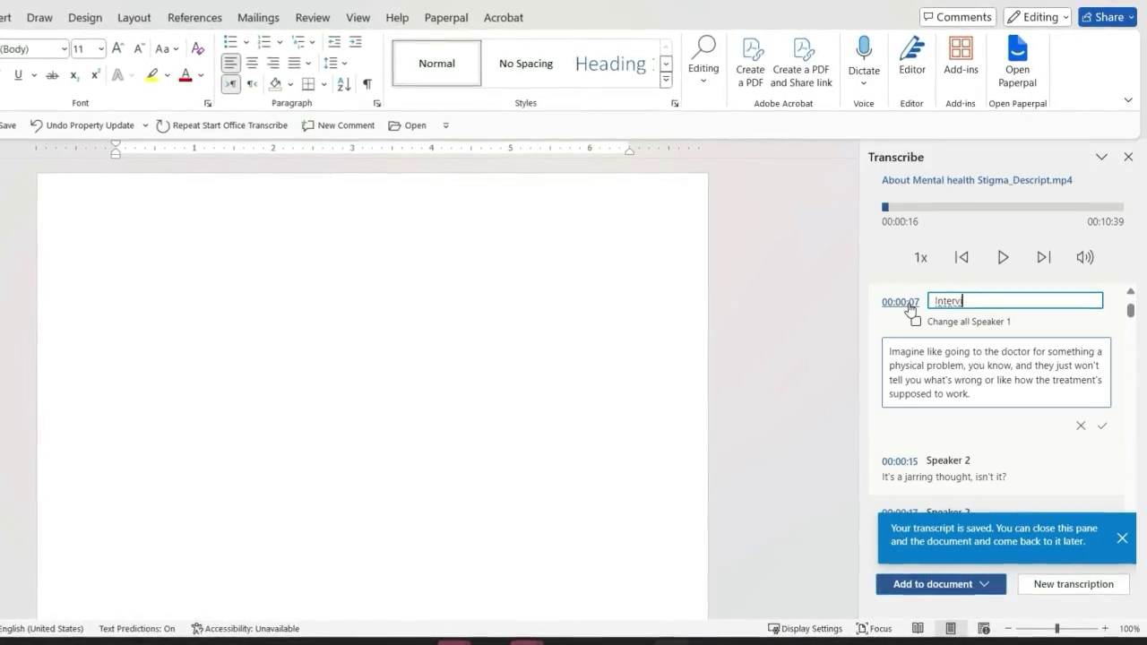
text(i)
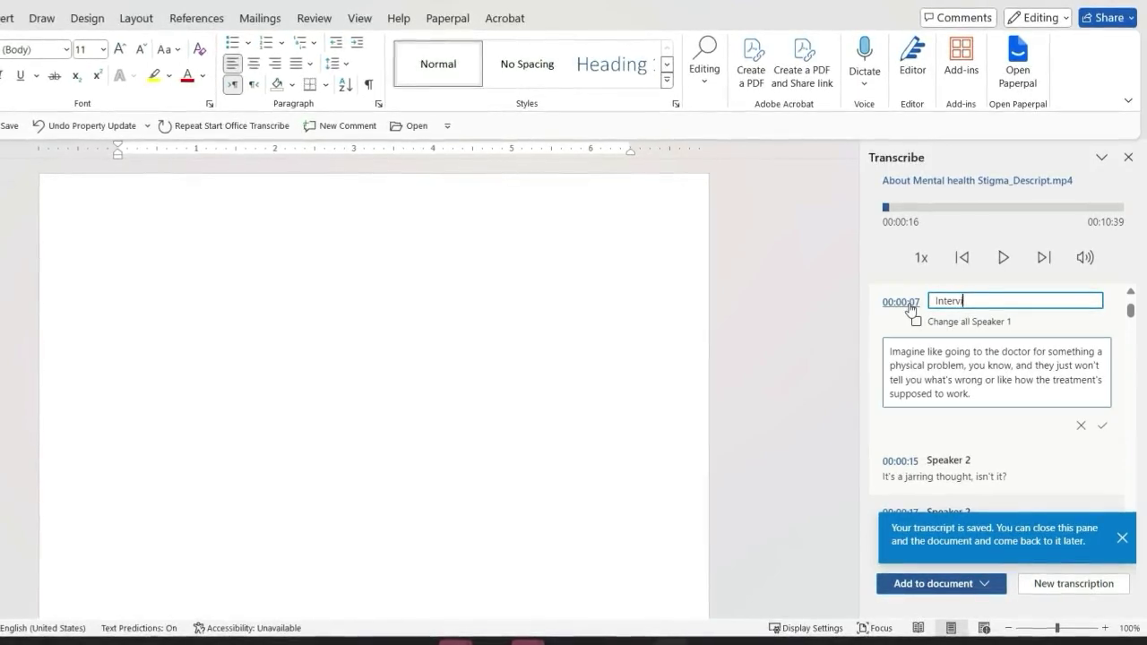
text(ewer)
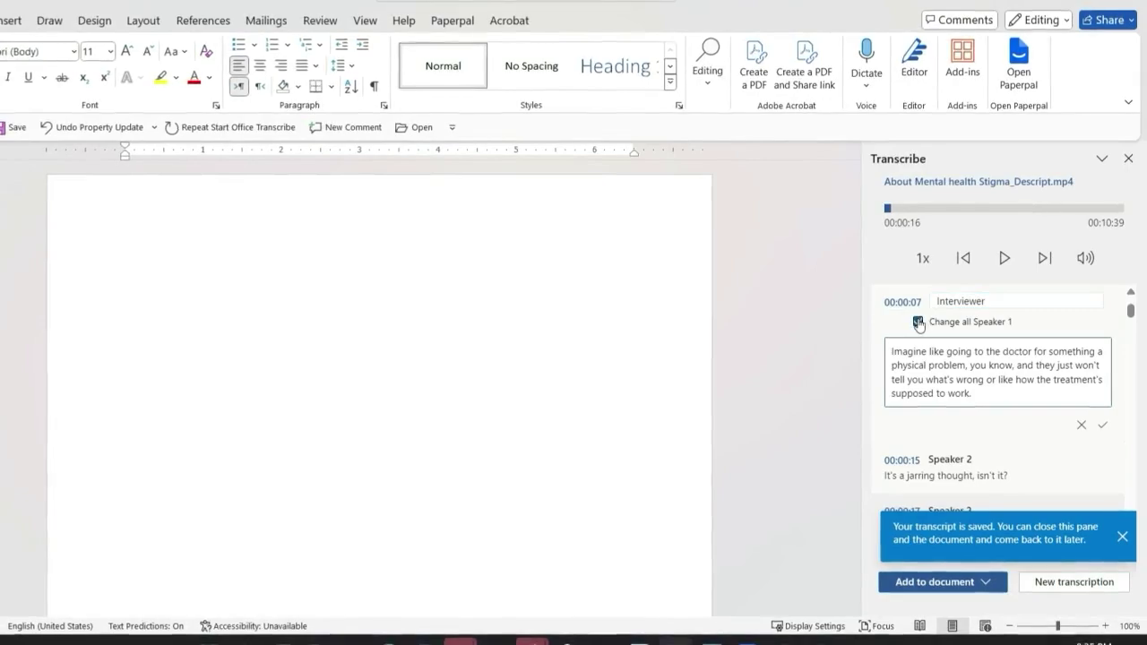
click(957, 322)
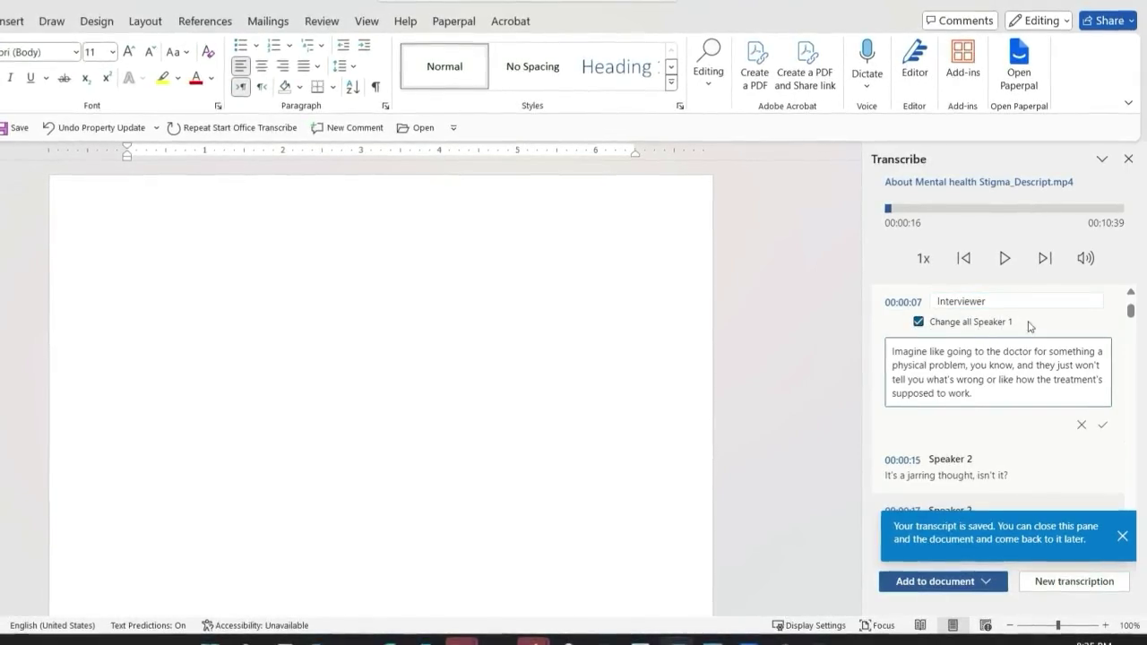
Confirm the Interviewer rename and scroll back to the Speaker 2 entry
click(1107, 429)
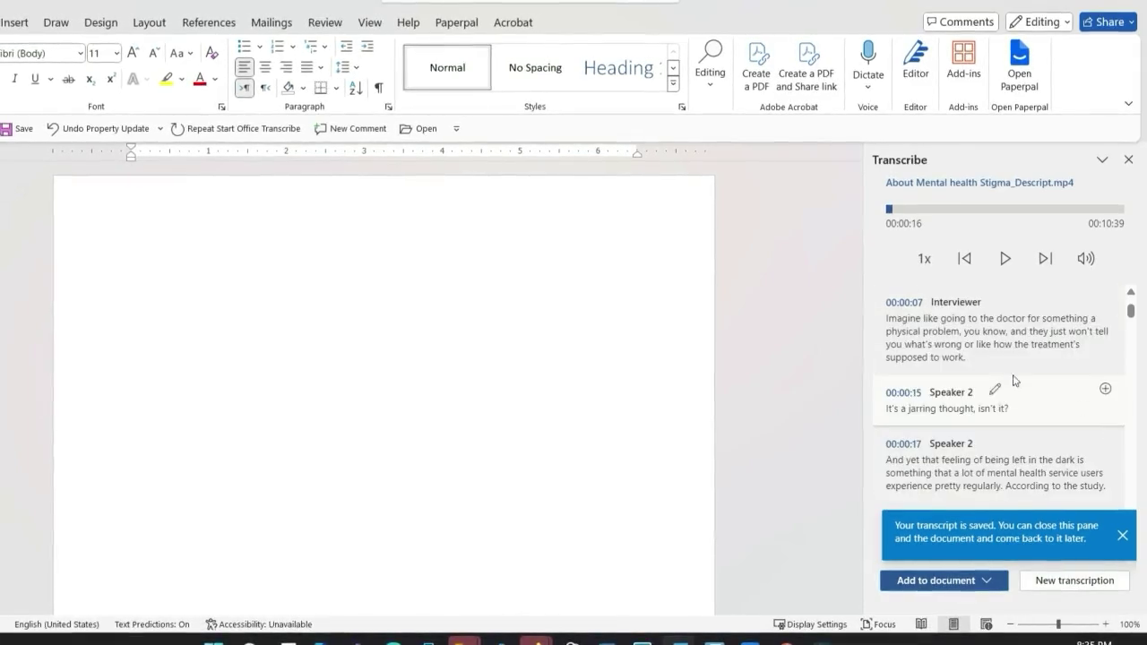
scroll(959, 412, down, 1)
scroll(959, 417, down, 2)
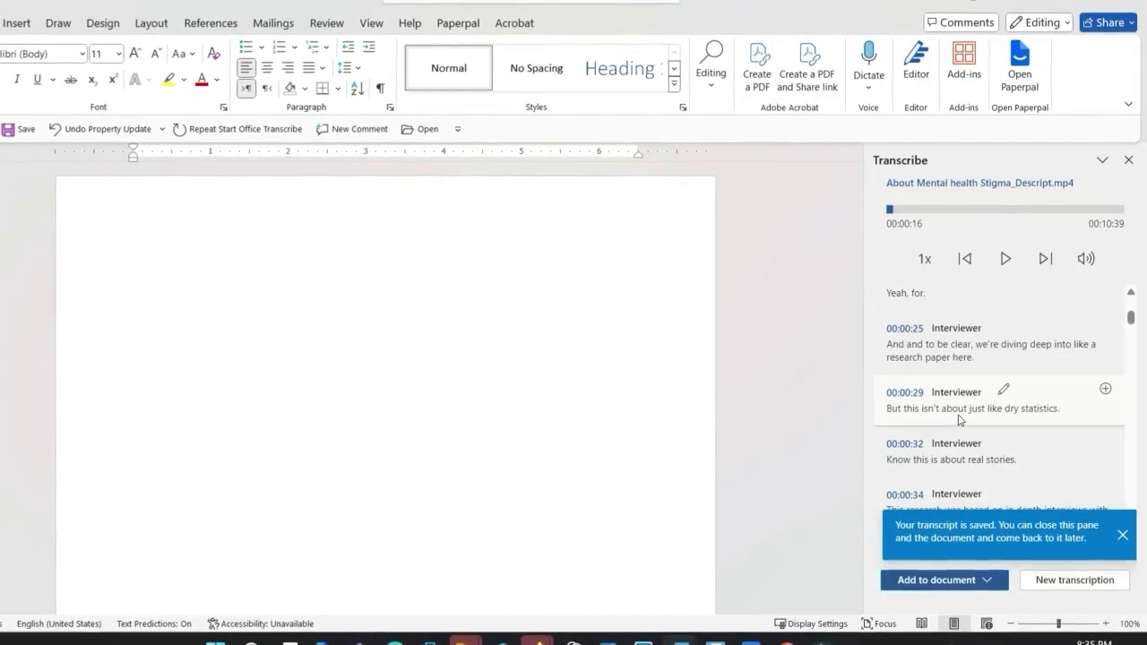
scroll(960, 412, up, 3)
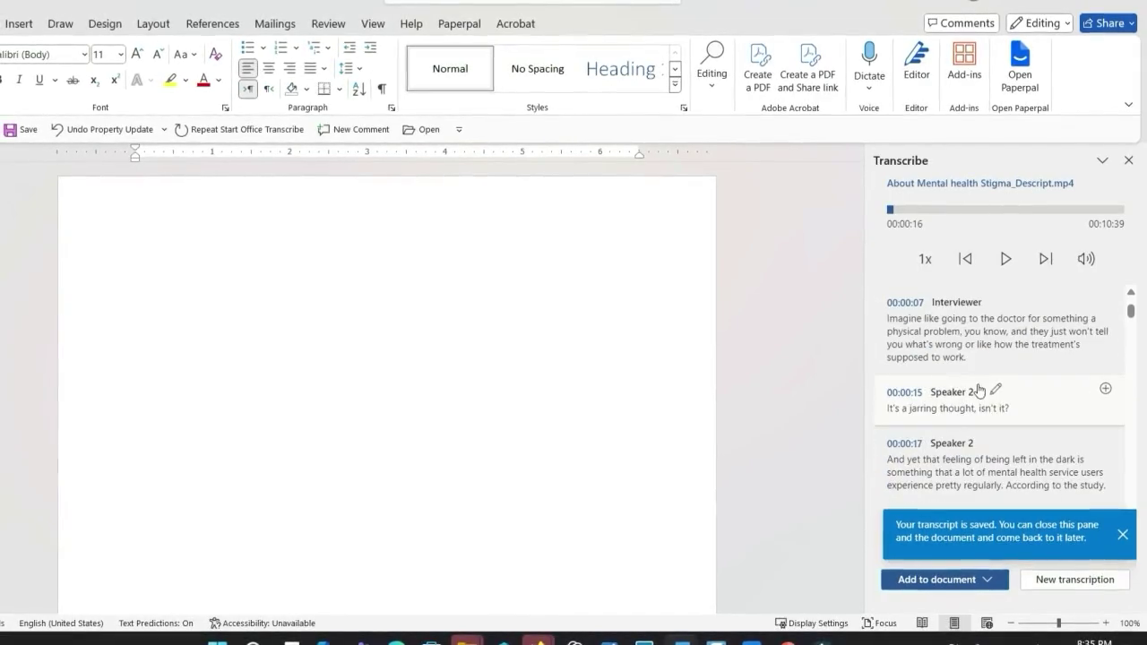
Rename the 00:00:15 Speaker 2 to 'P1' for all their lines and confirm
click(995, 390)
text(P)
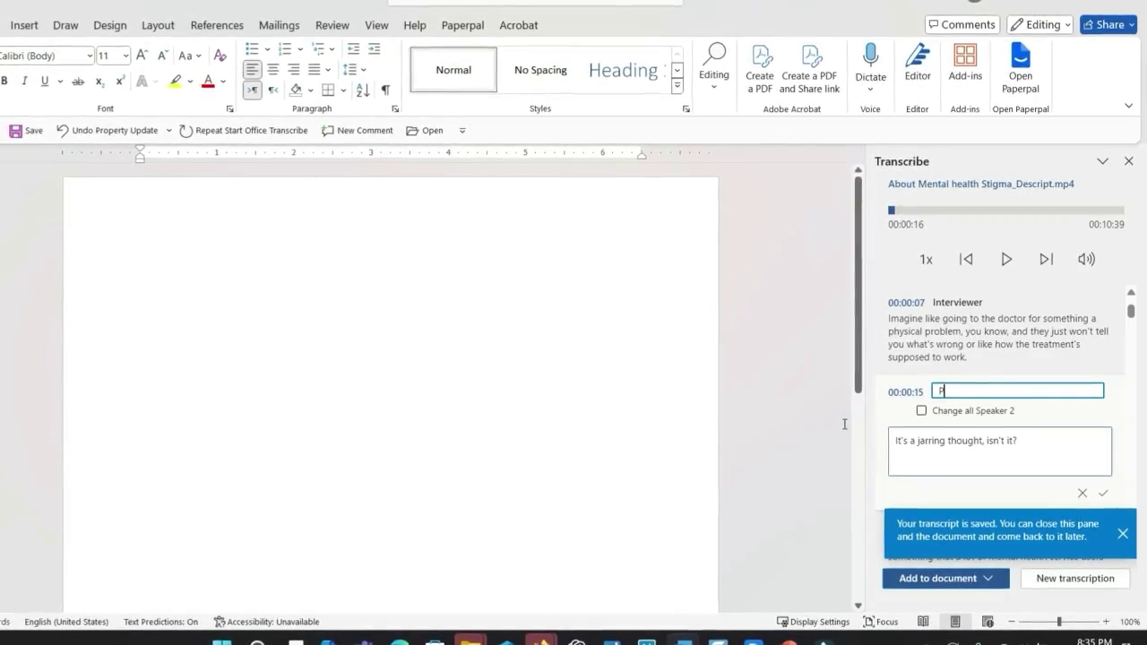
text(1)
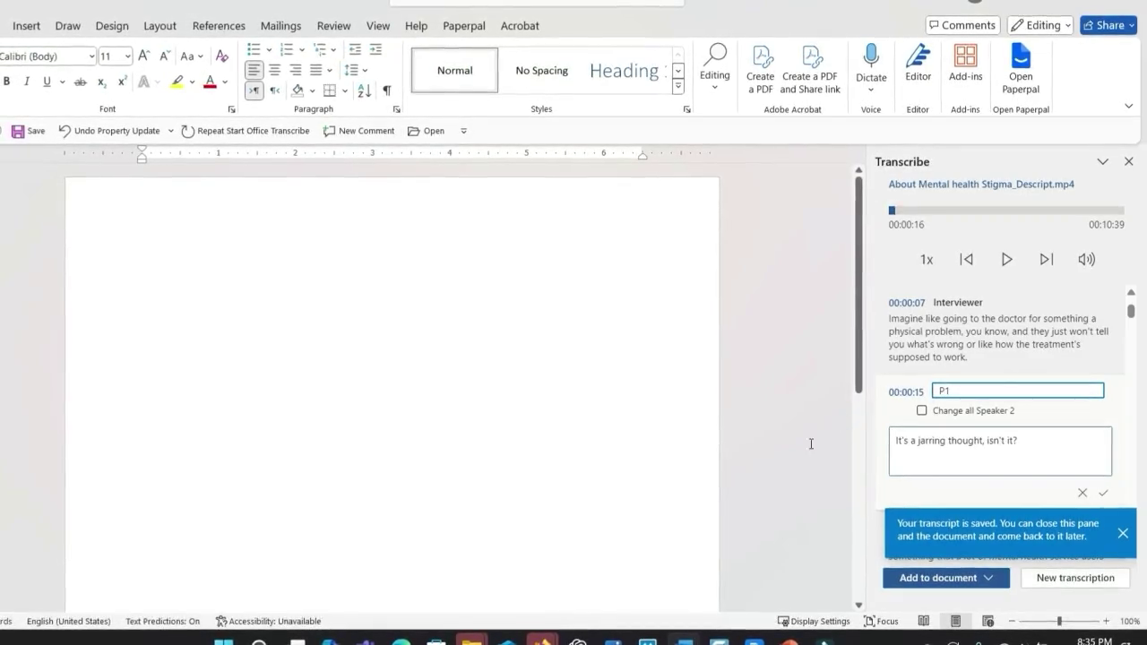
click(923, 412)
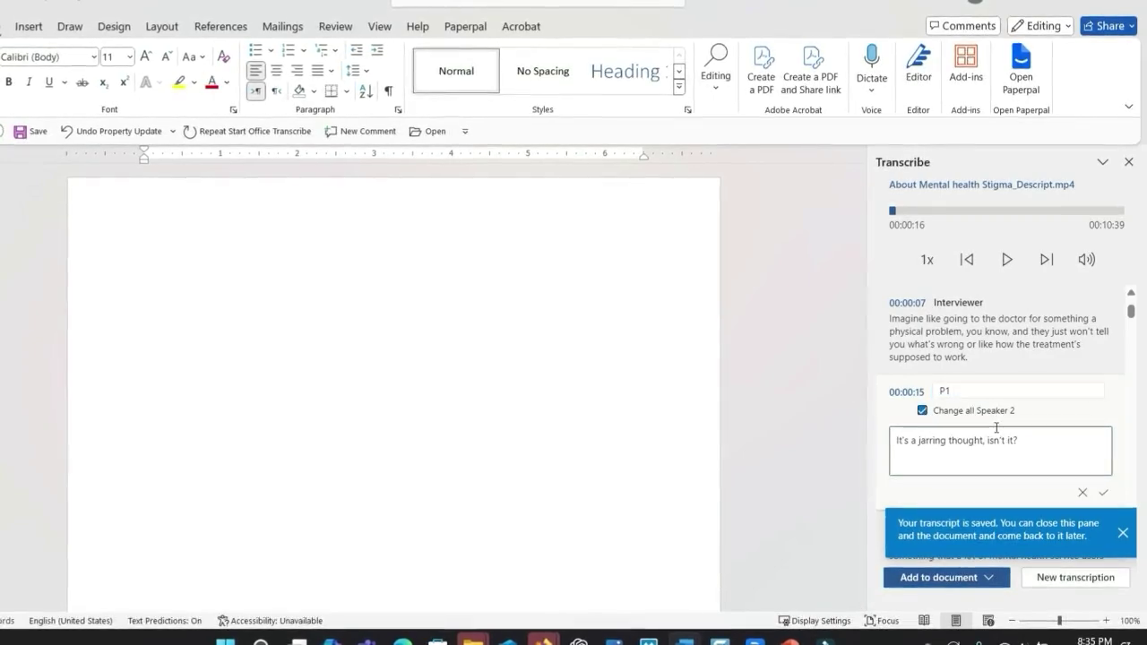
click(1107, 496)
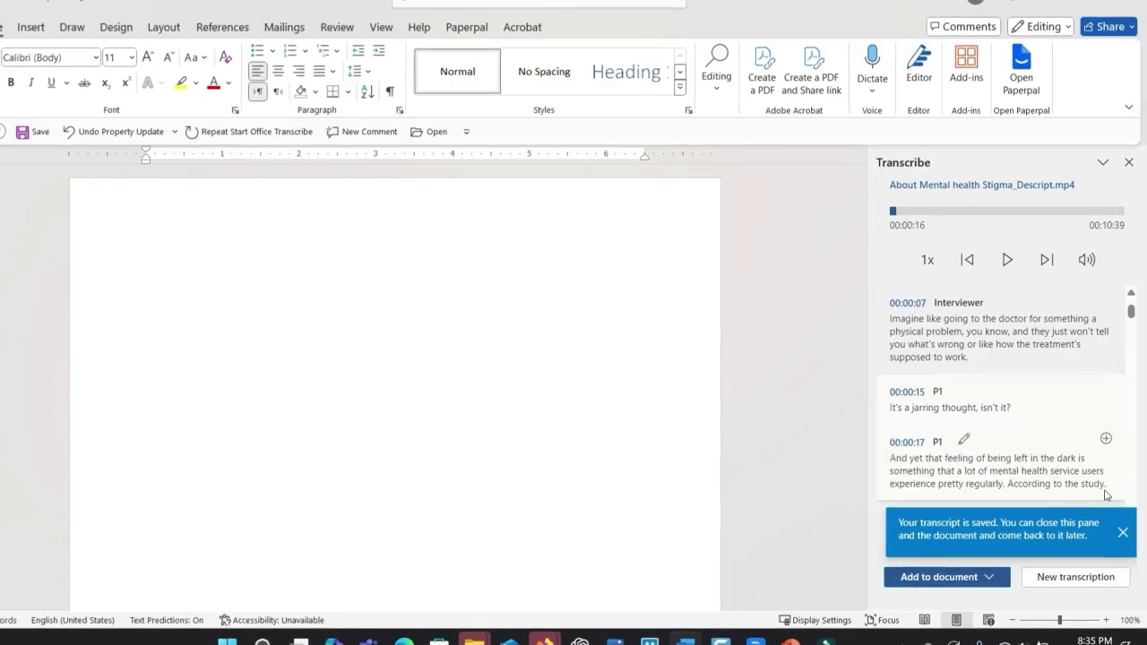
Scroll the Transcribe list to find the 00:00:25 Interviewer entry
scroll(958, 399, down, 3)
scroll(968, 397, up, 3)
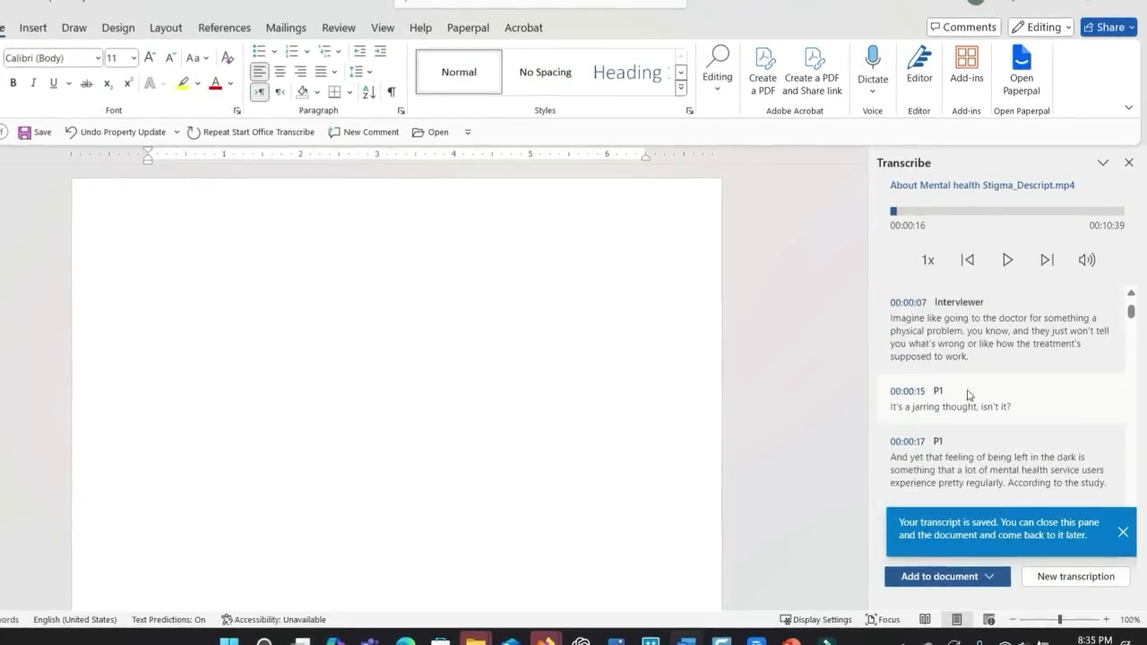
scroll(968, 394, up, 2)
mouse_move(999, 407)
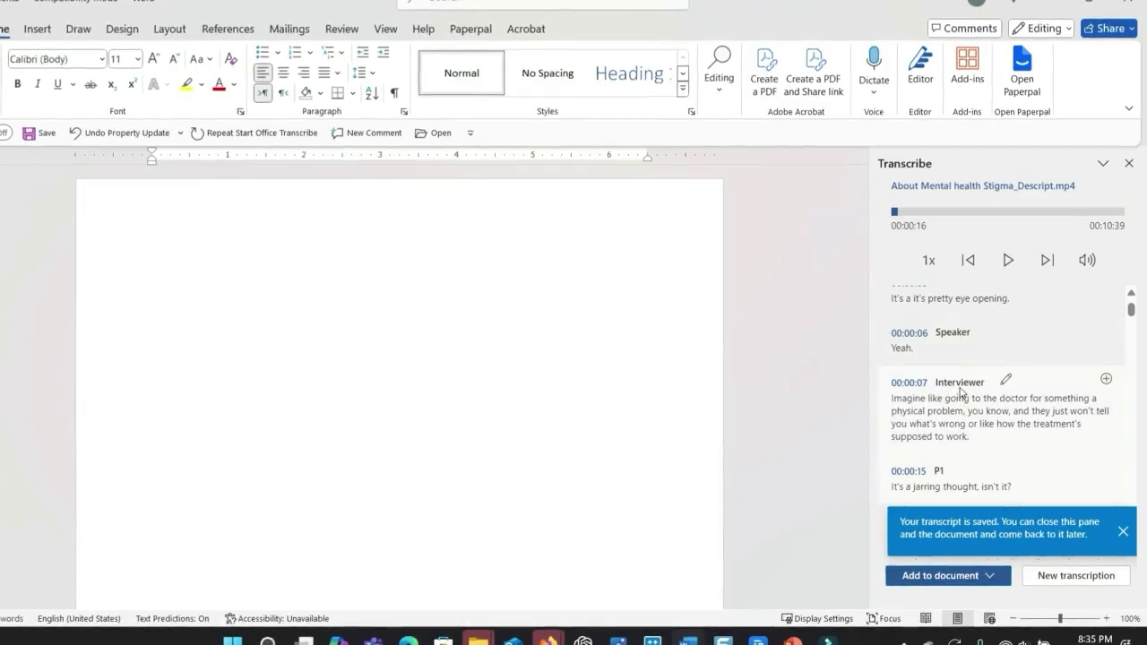
scroll(961, 392, up, 2)
scroll(961, 389, down, 3)
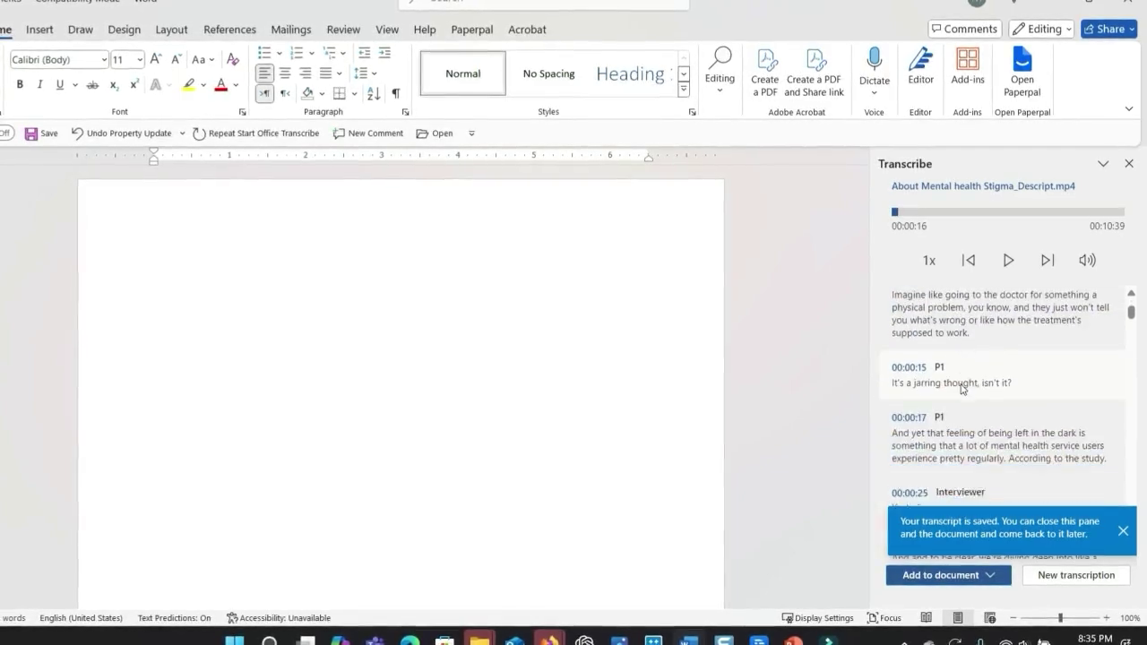
scroll(961, 389, down, 2)
scroll(960, 388, down, 3)
scroll(961, 389, up, 3)
scroll(968, 413, down, 1)
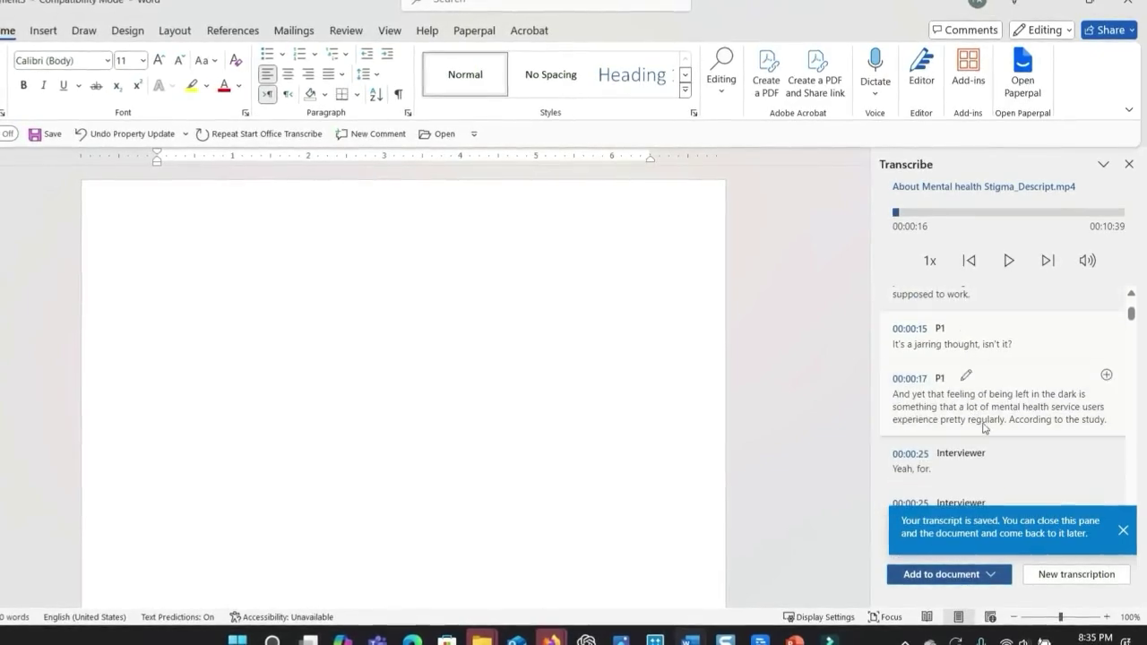
mouse_move(1000, 440)
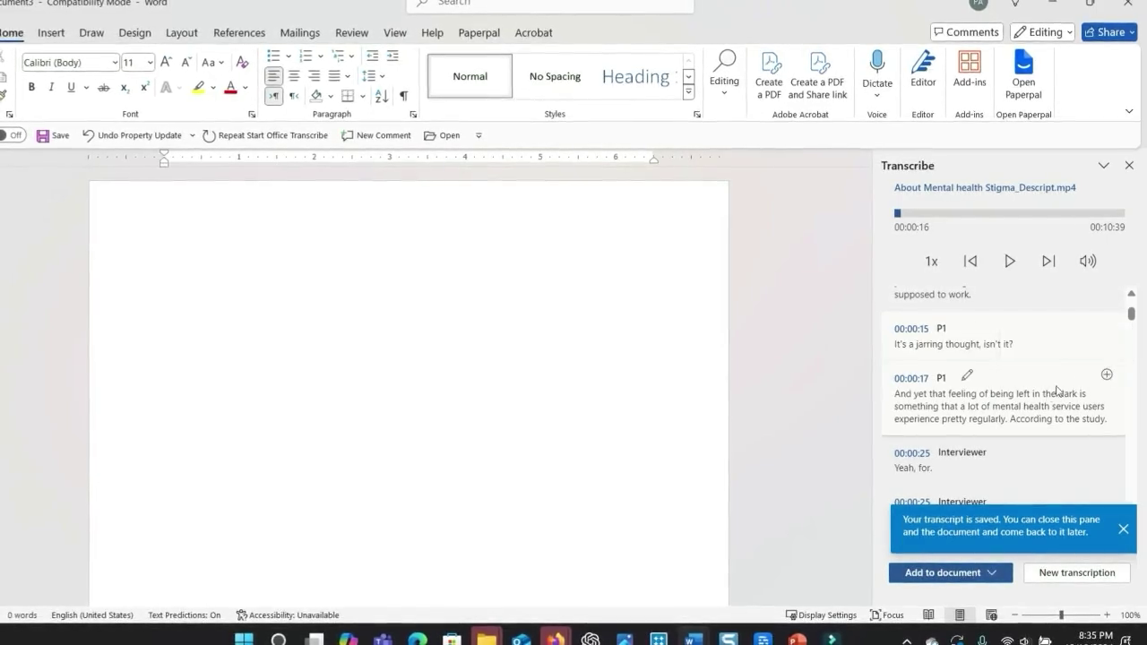
scroll(1011, 405, down, 3)
scroll(1080, 353, up, 1)
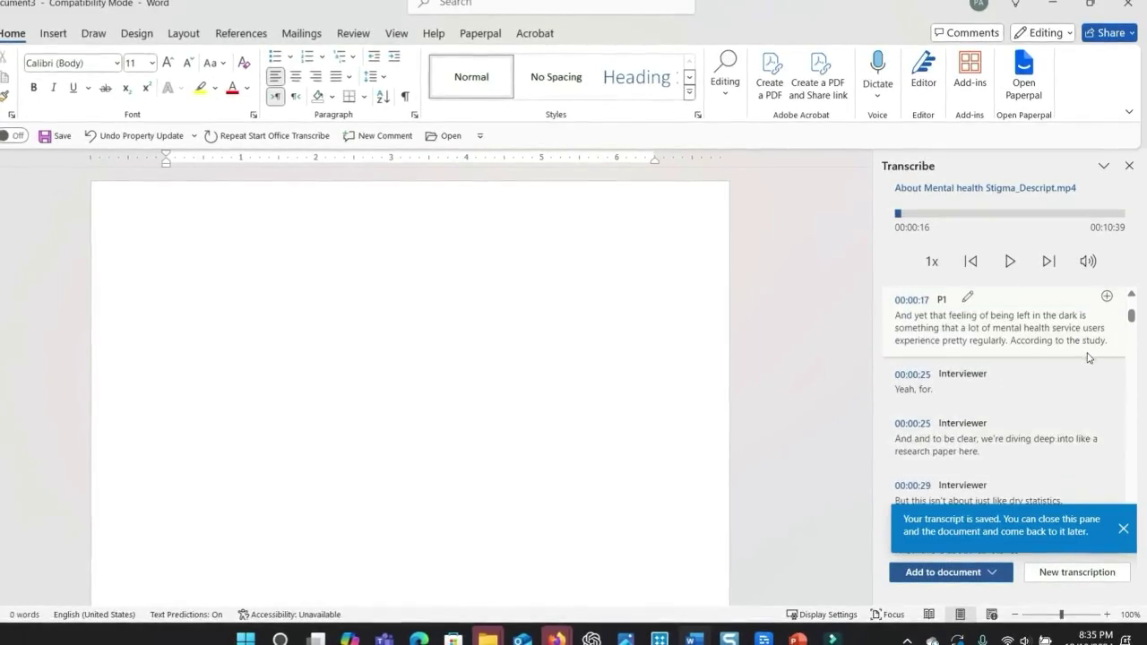
Insert the 00:00:25 'Yeah, for.' line as a test, then delete all document text
click(1107, 372)
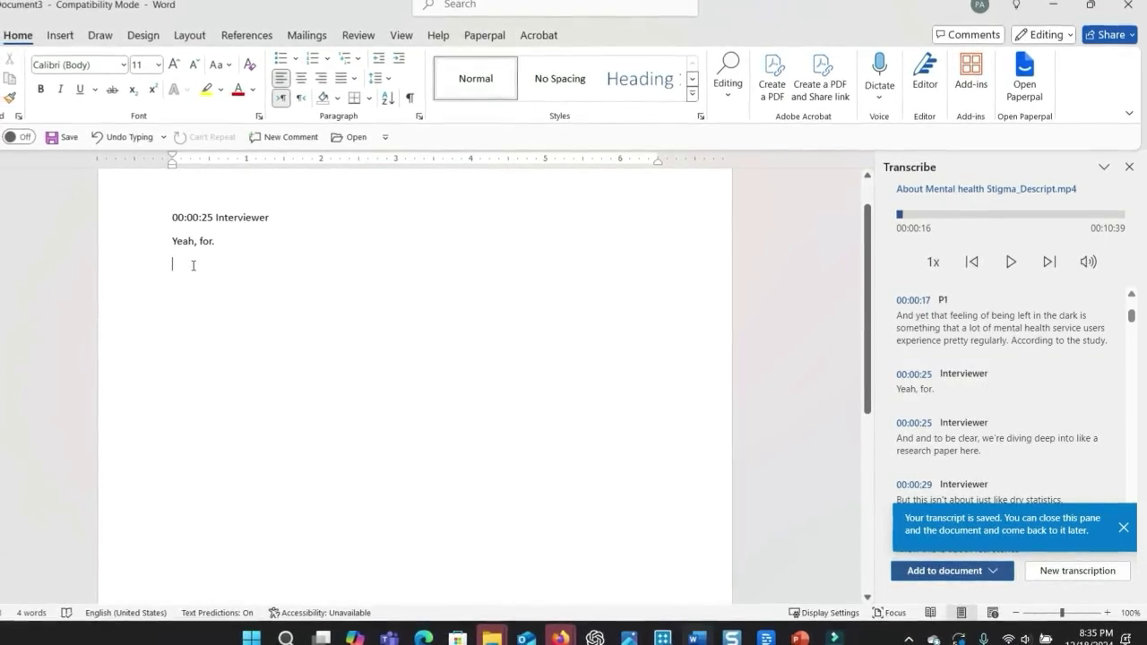
scroll(233, 251, up, 2)
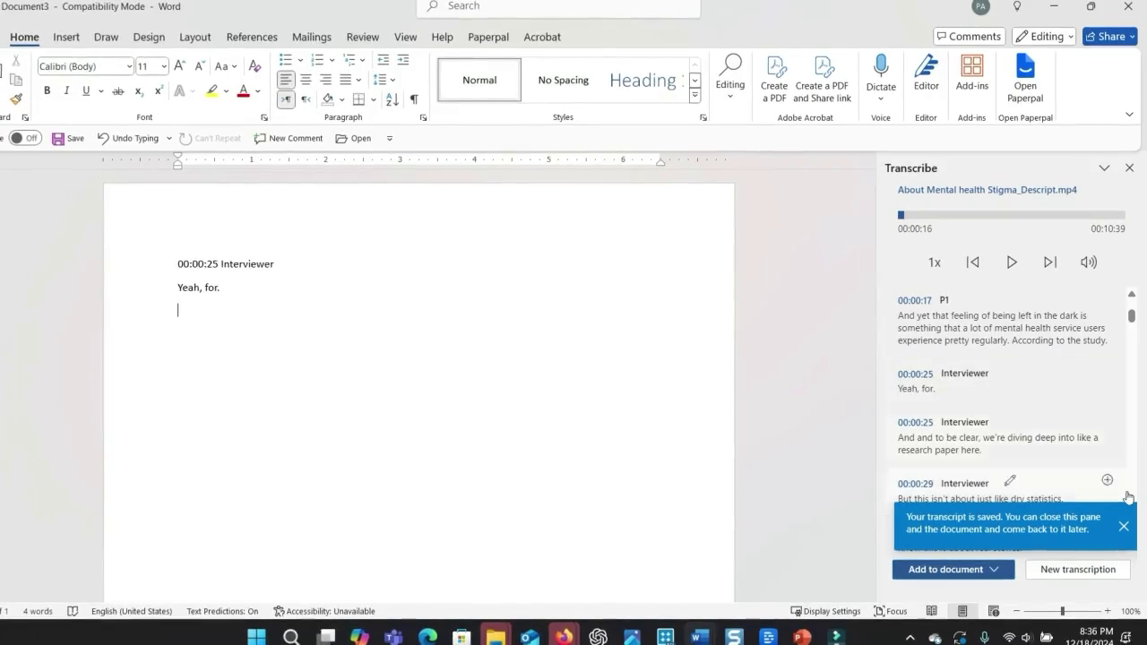
key(ctrl+a)
key(Delete)
scroll(1013, 403, down, 10)
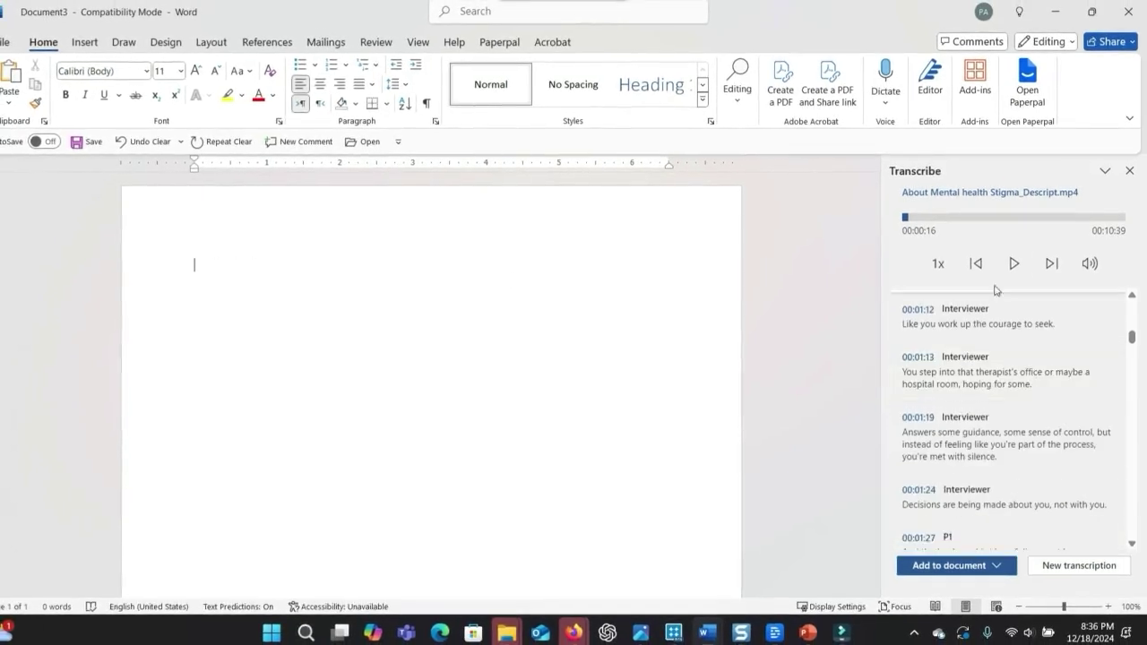
Start playback and show the Add to document options for the transcript
click(1014, 262)
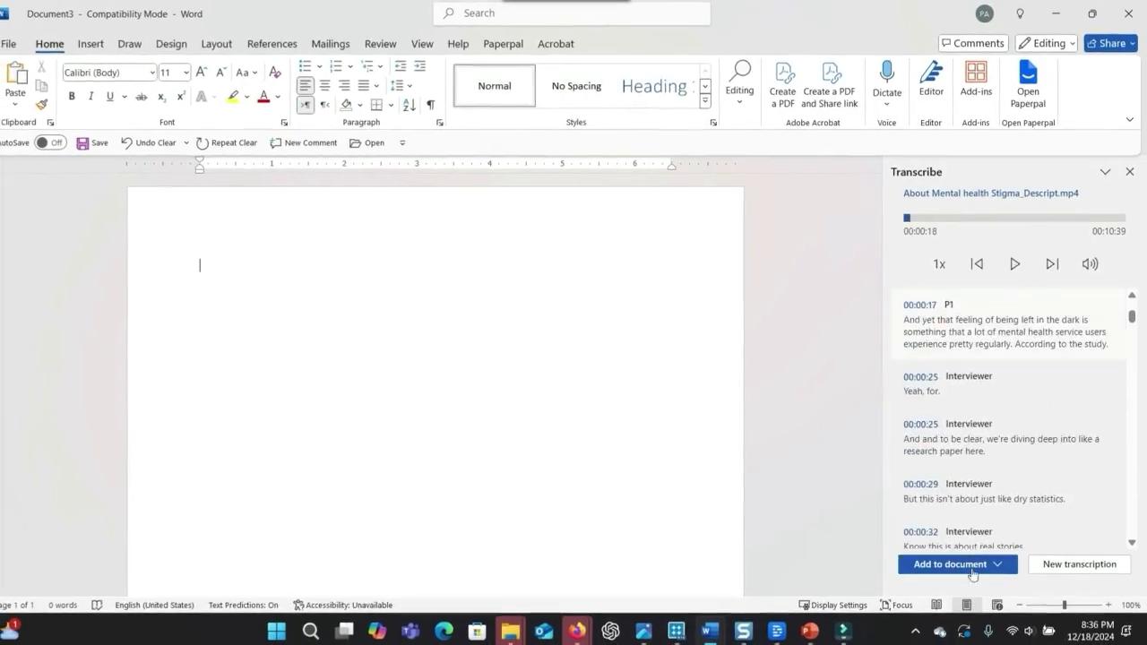
click(972, 565)
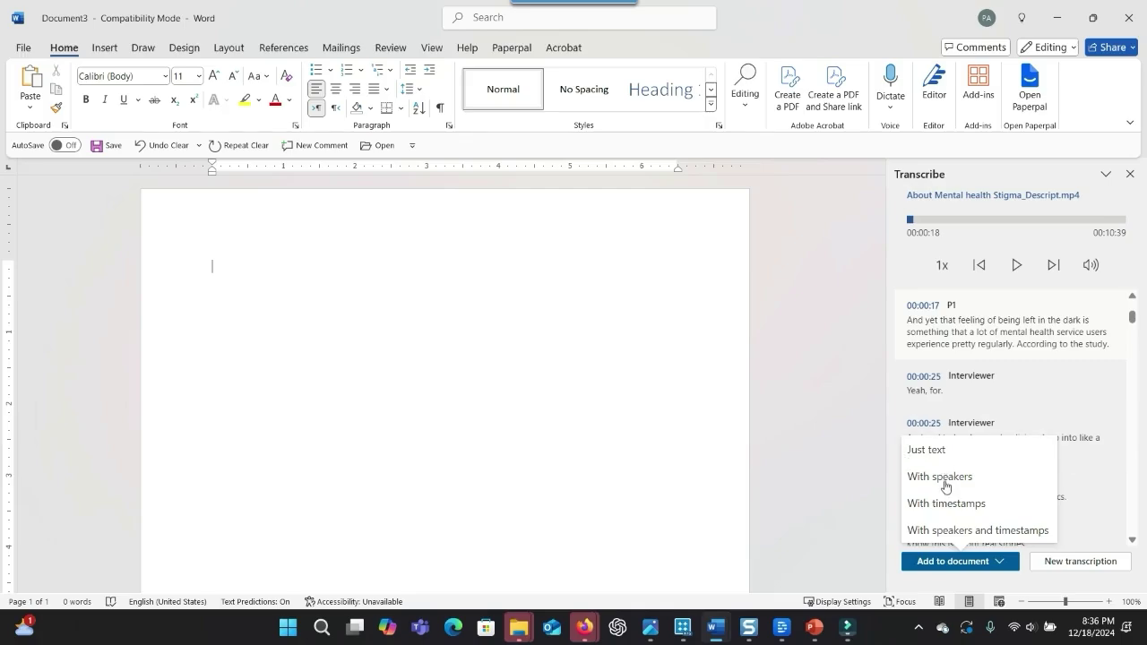
click(945, 484)
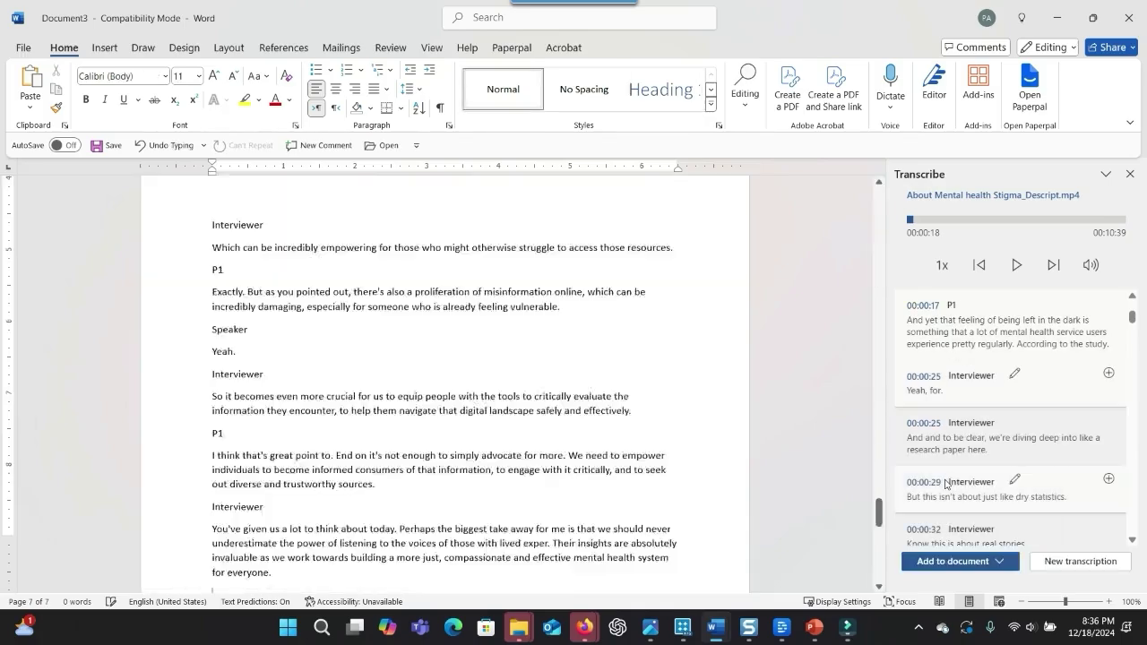
scroll(456, 335, up, 5)
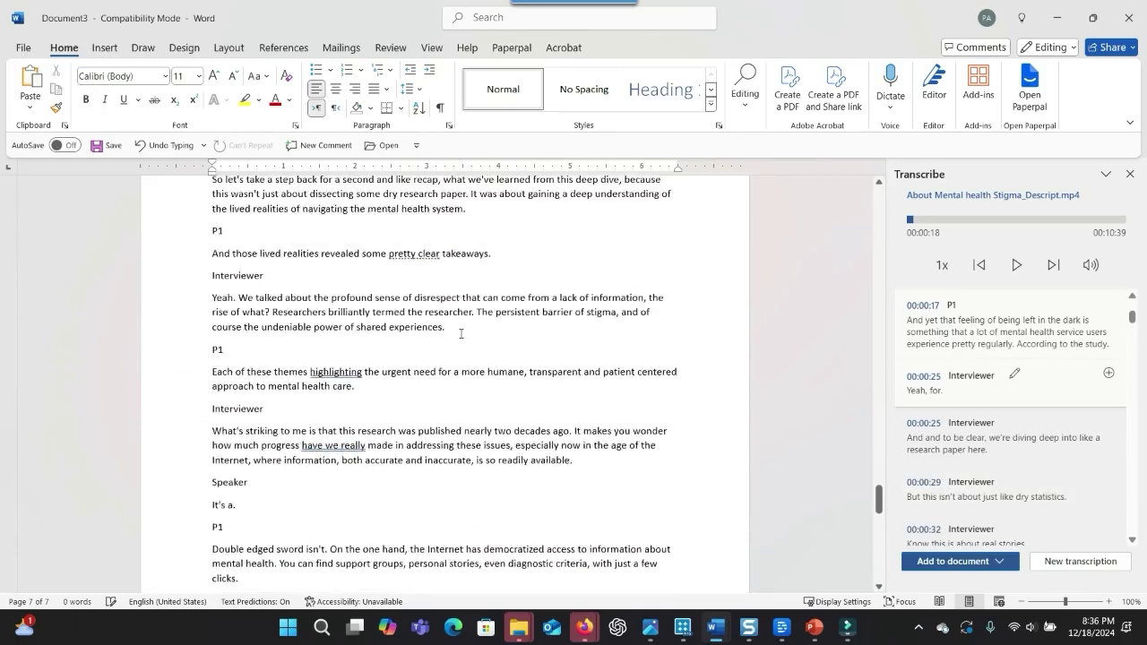
scroll(459, 333, up, 5)
scroll(462, 332, up, 5)
scroll(468, 329, up, 5)
scroll(468, 329, up, 5)
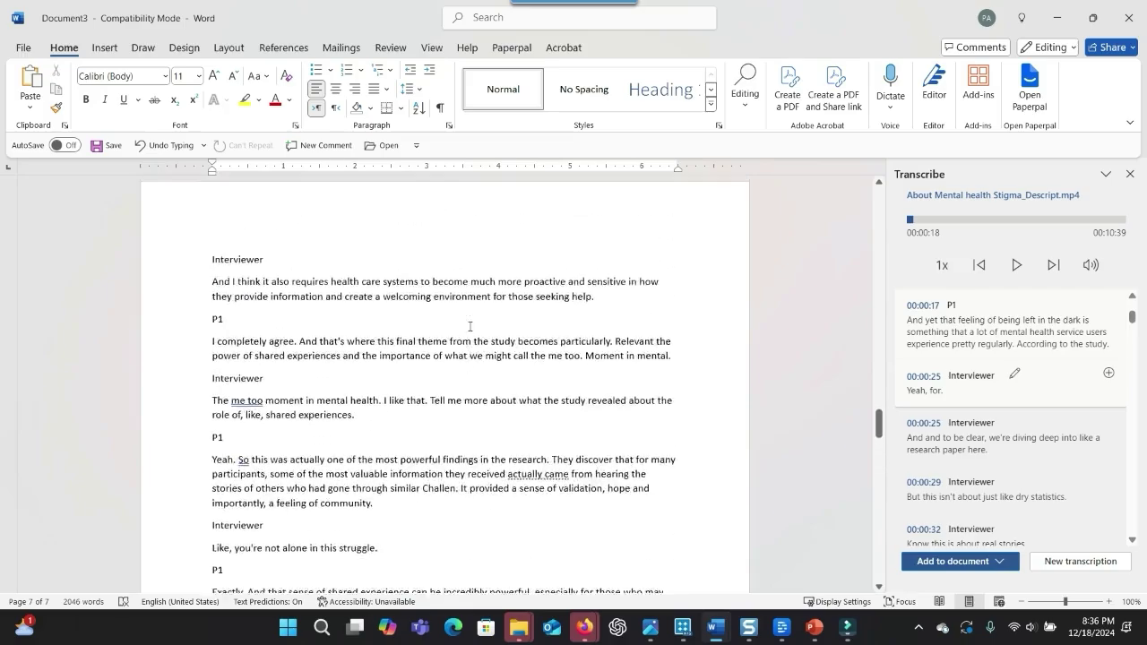
scroll(471, 325, up, 5)
scroll(473, 323, up, 5)
scroll(476, 320, up, 5)
scroll(476, 320, up, 5)
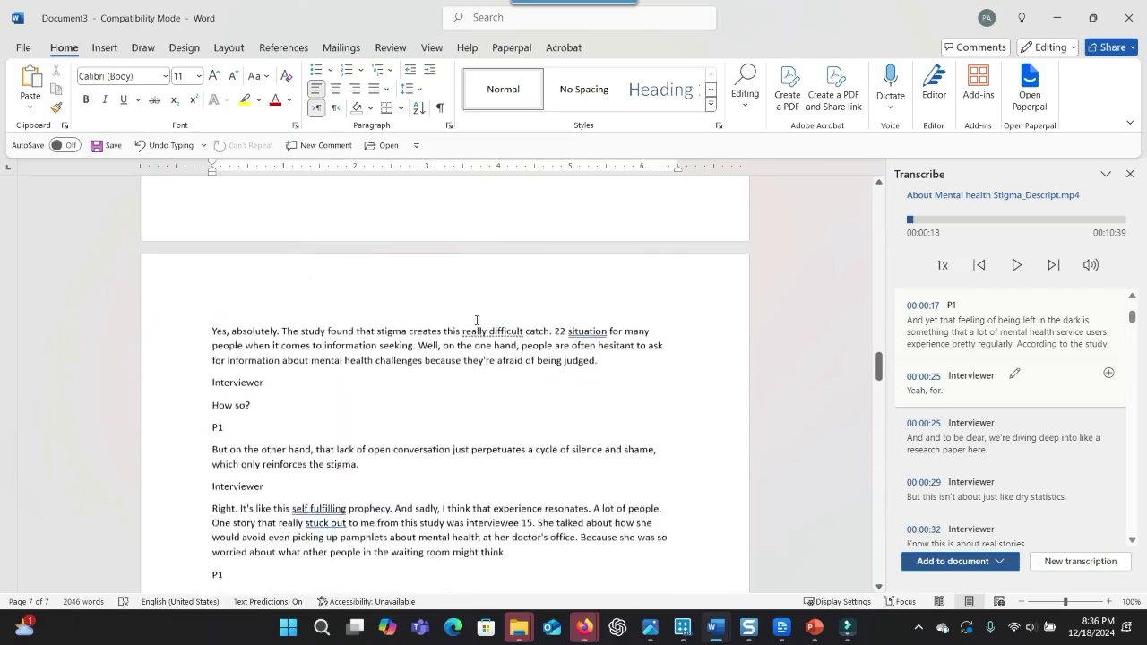
scroll(476, 321, up, 5)
scroll(476, 321, up, 5)
scroll(476, 321, up, 5)
scroll(476, 321, up, 5)
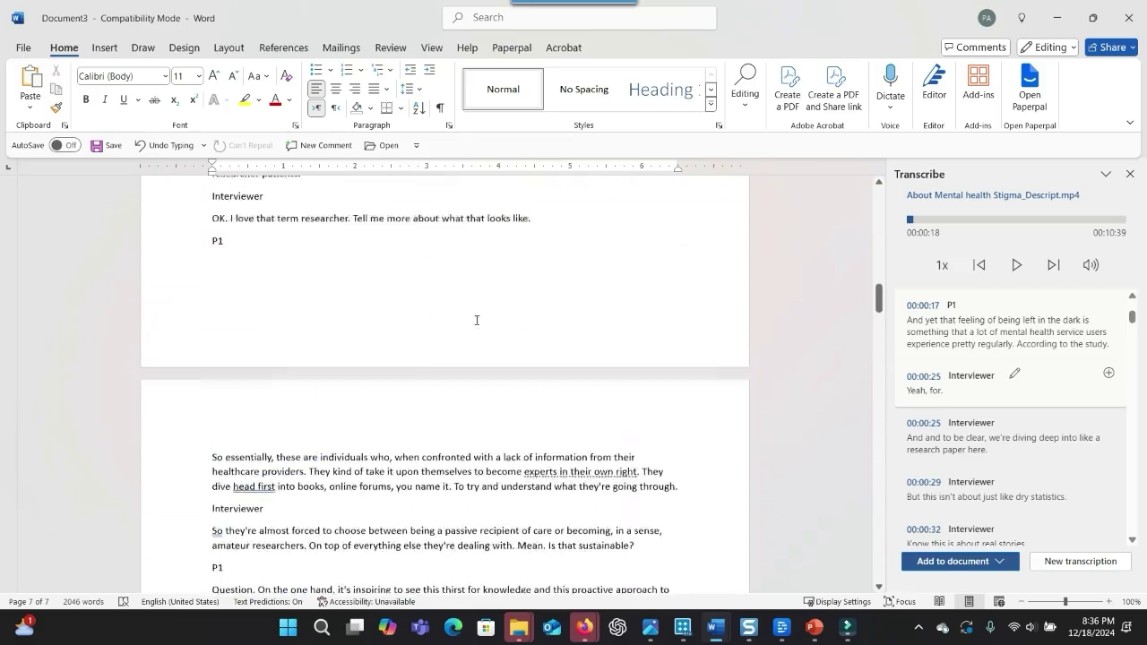
scroll(476, 321, up, 5)
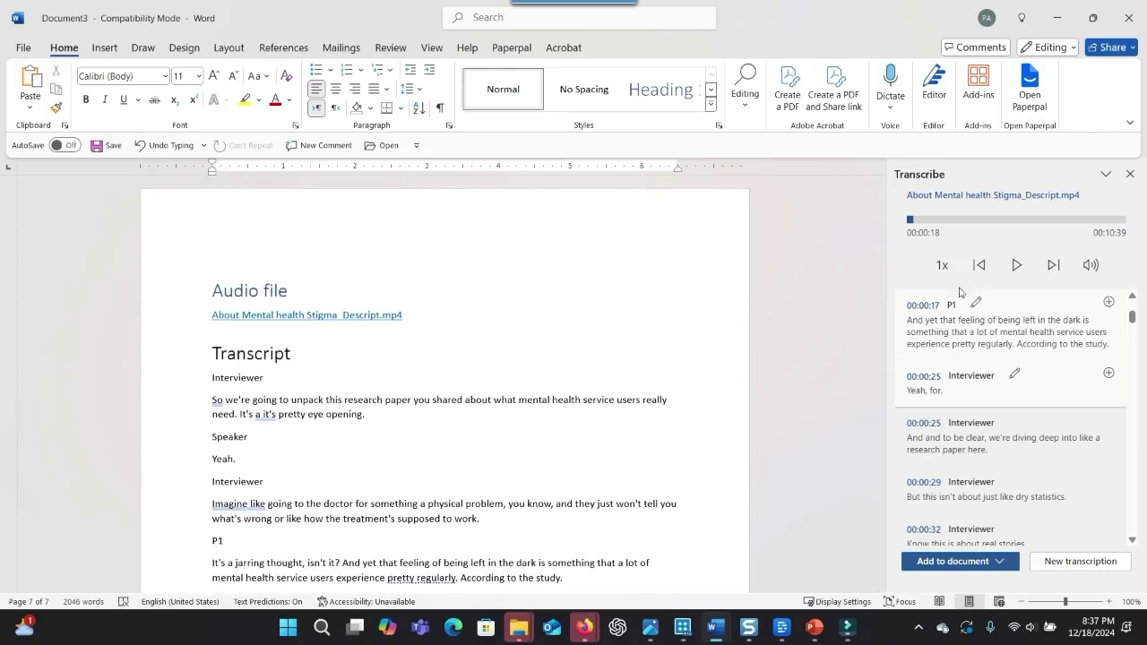
click(1019, 265)
scroll(431, 444, down, 5)
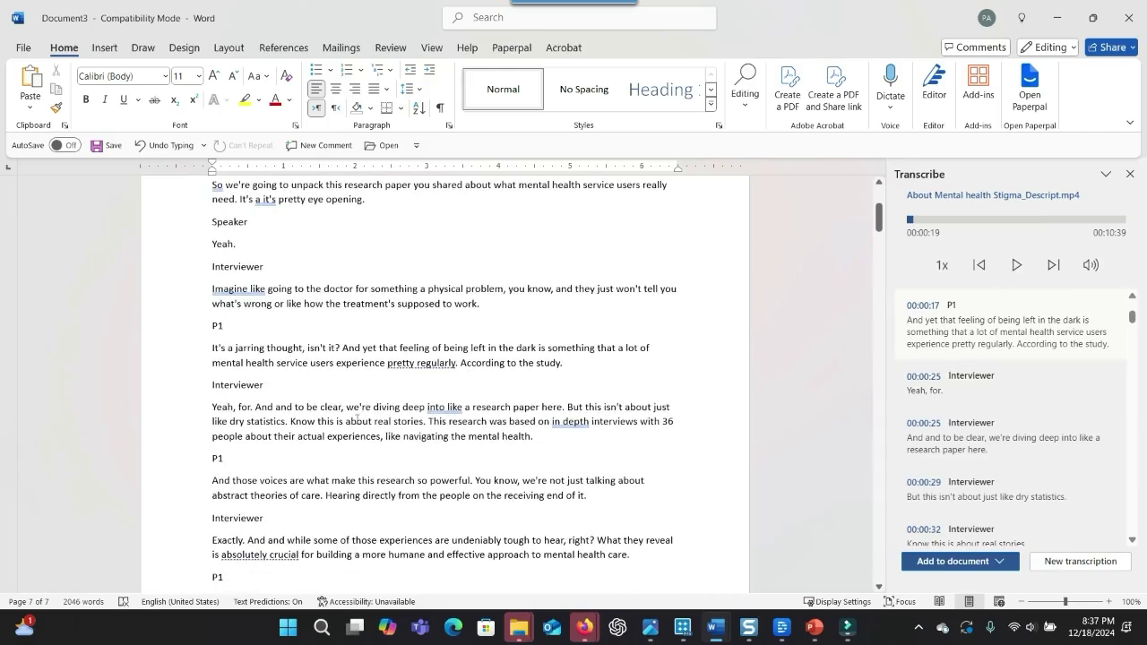
scroll(448, 404, down, 1)
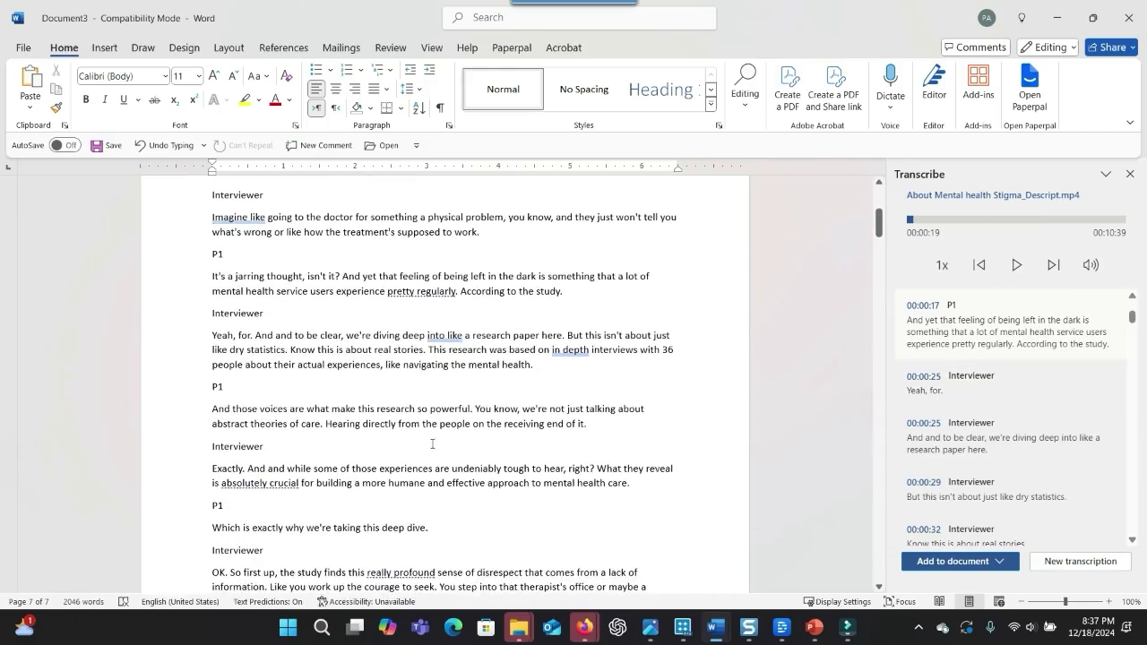
scroll(462, 368, down, 1)
scroll(475, 337, down, 2)
scroll(476, 337, down, 2)
scroll(476, 337, down, 1)
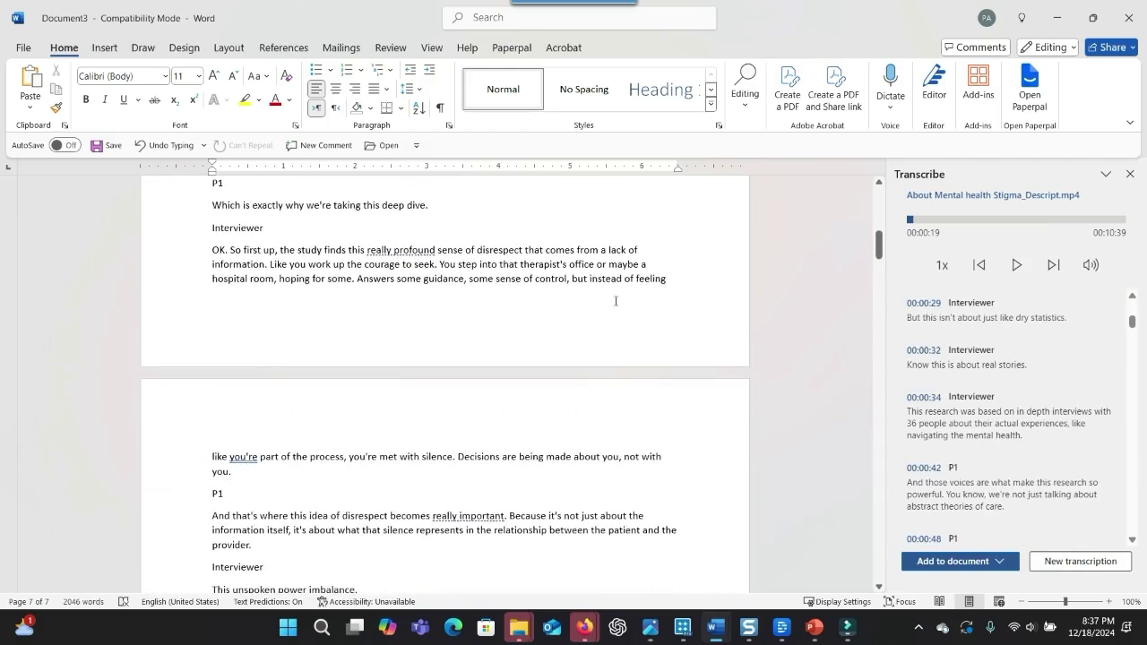
click(29, 50)
click(47, 275)
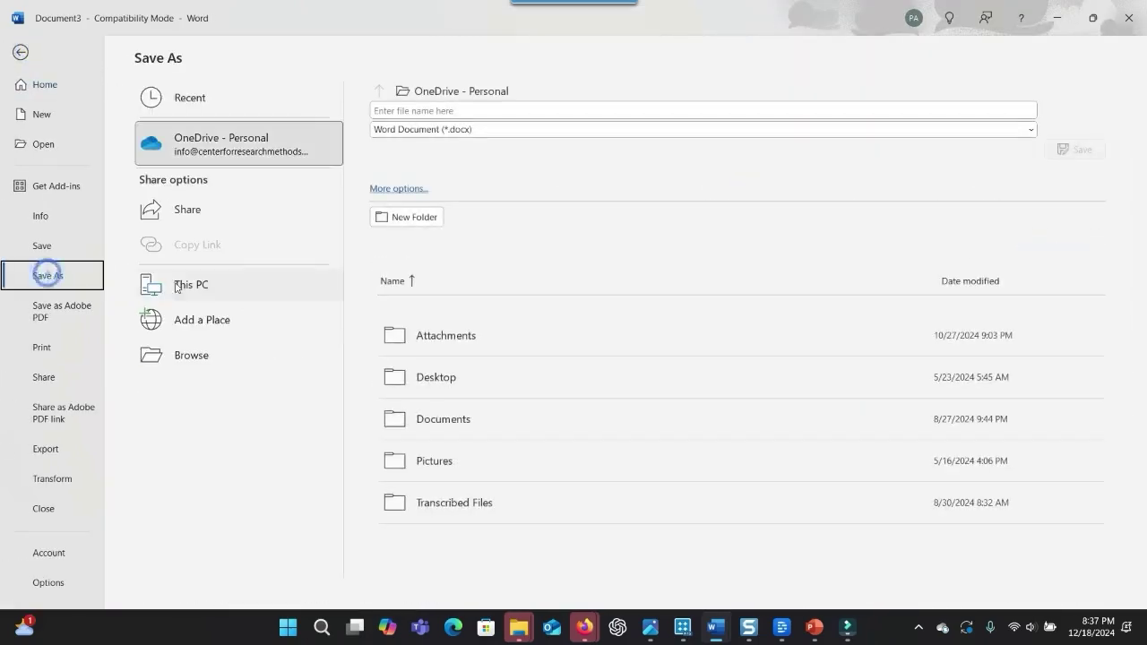
click(20, 52)
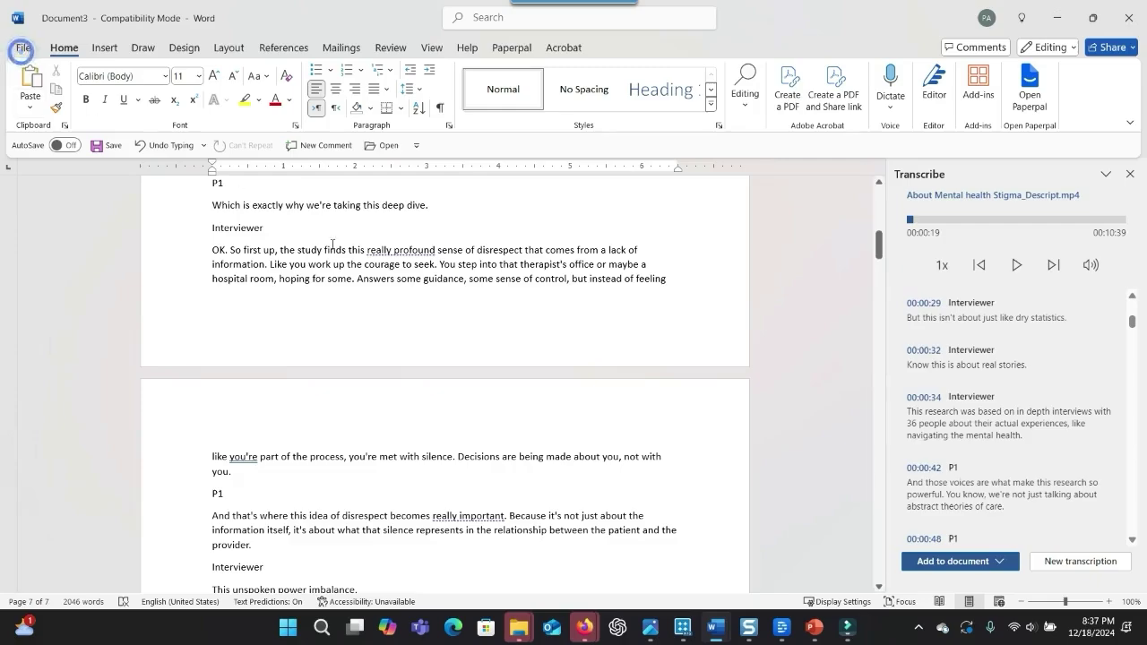
scroll(508, 355, down, 2)
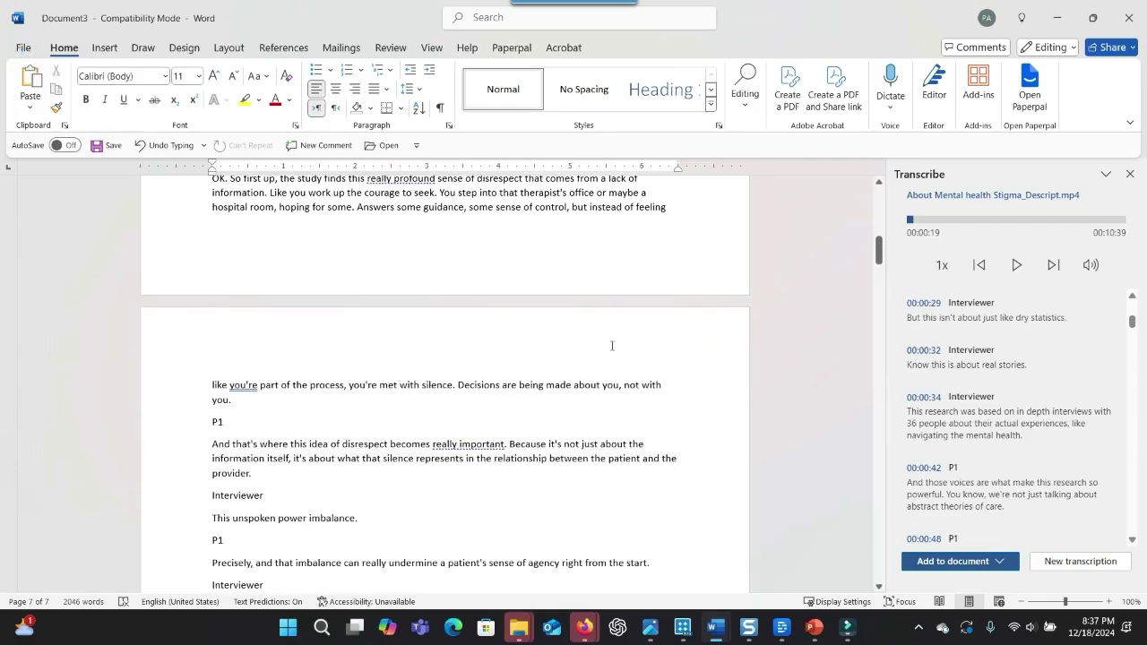
scroll(591, 324, up, 5)
scroll(568, 304, up, 2)
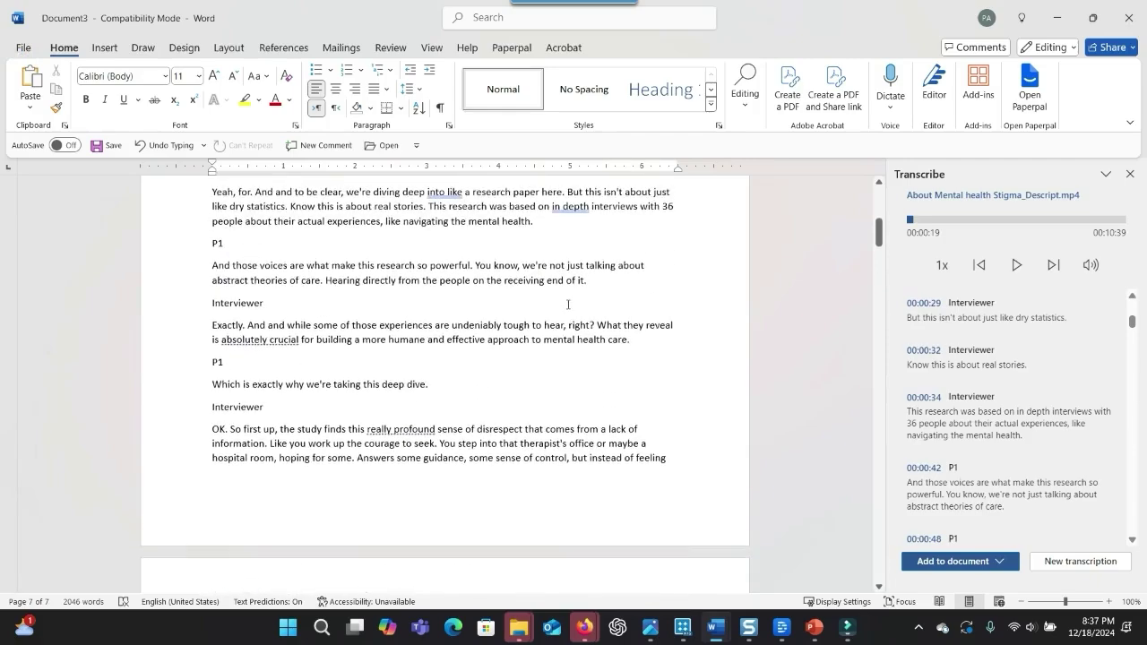
scroll(569, 305, up, 2)
scroll(568, 305, up, 2)
scroll(569, 305, up, 2)
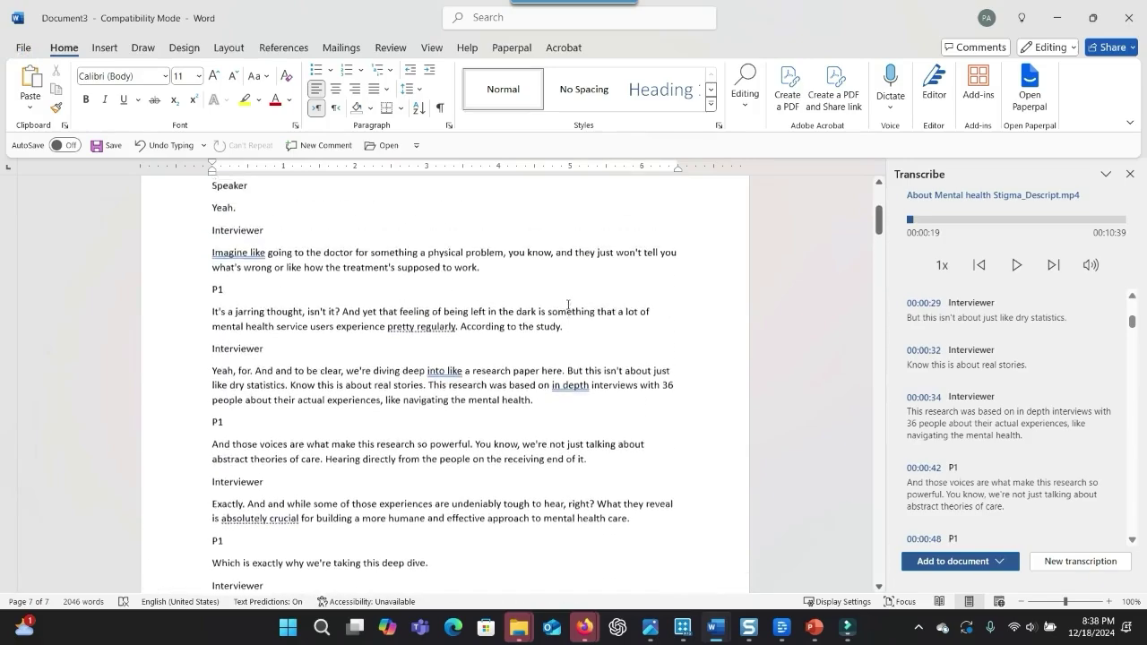
scroll(569, 305, up, 4)
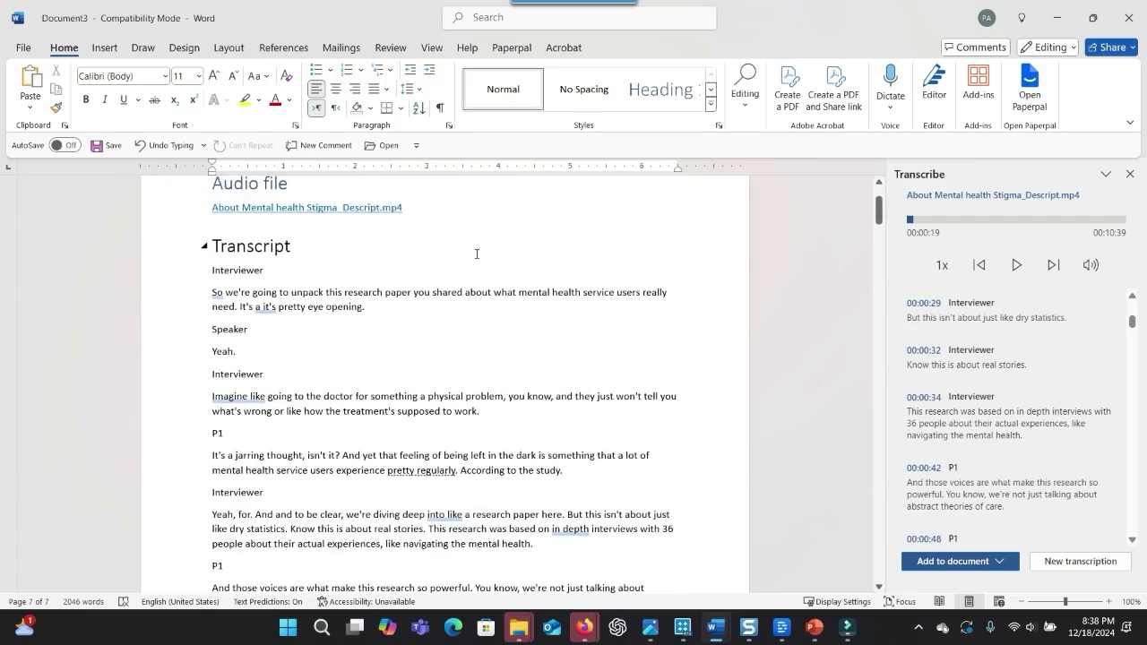
scroll(476, 254, down, 1)
scroll(476, 254, up, 1)
scroll(476, 254, up, 3)
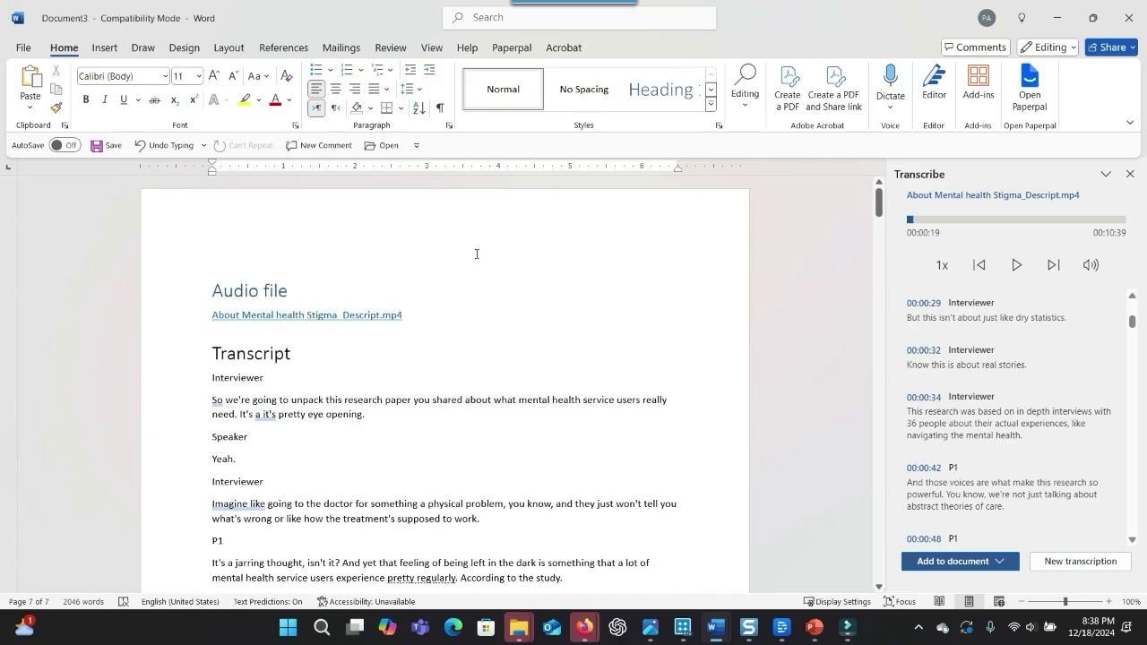